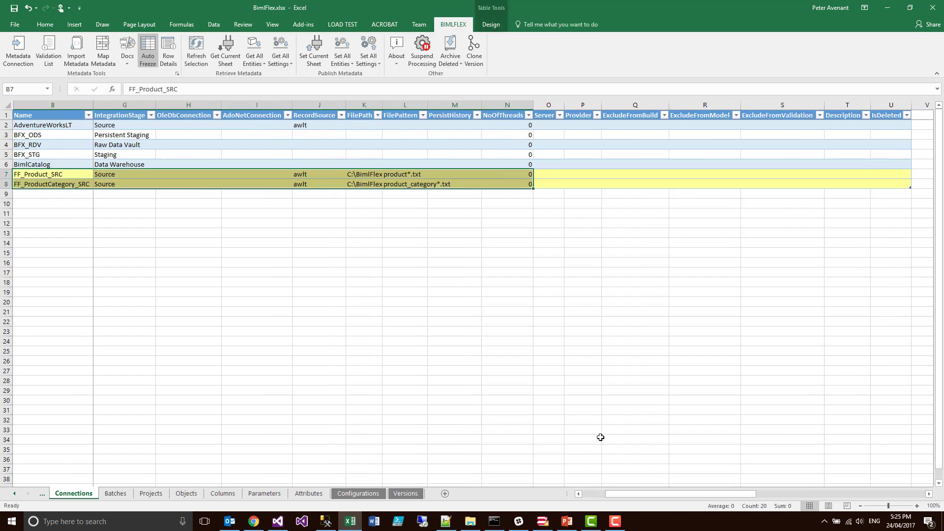
# - Autofit all columns of the Connections sheet to their contents
pyautogui.moveTo(666, 494); pyautogui.dragTo(645, 494)
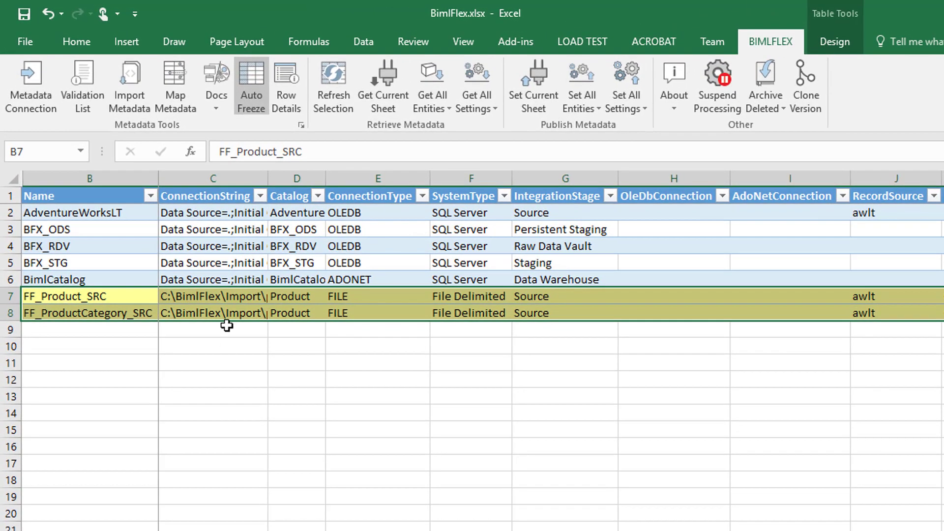
pyautogui.click(12, 178)
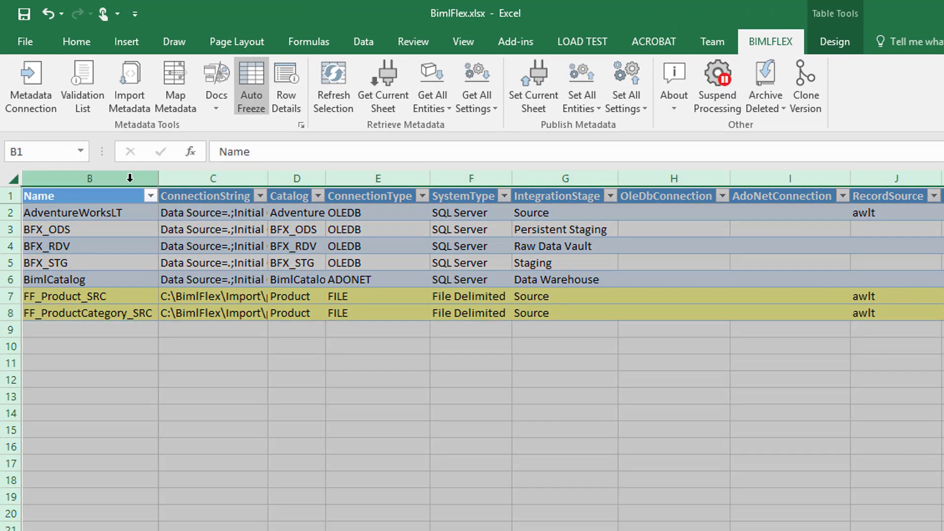
pyautogui.doubleClick(159, 178)
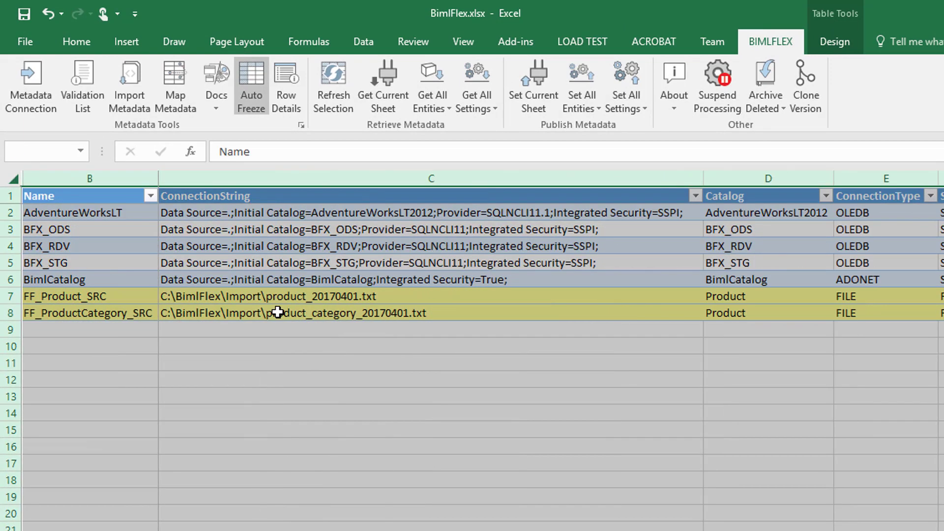
pyautogui.click(329, 309)
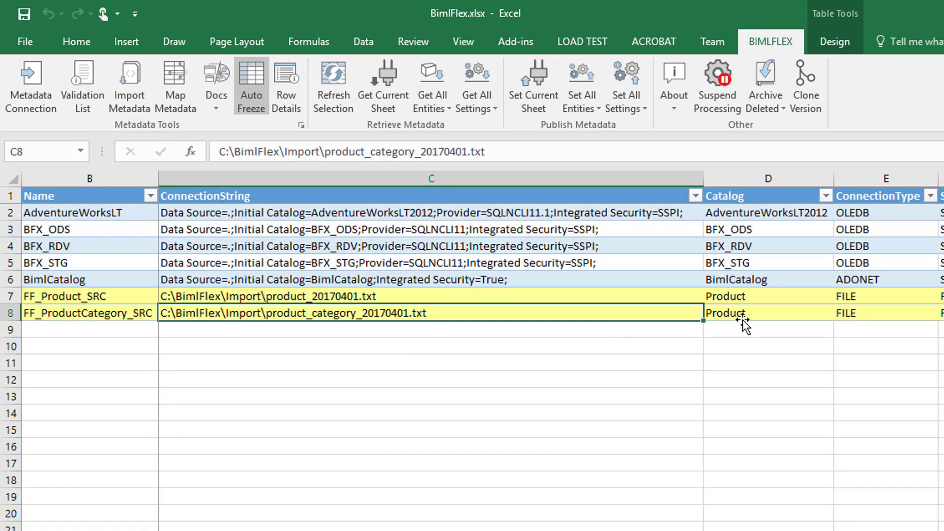
# - Change the Catalog value of the FF_ProductCategory_SRC connection to ProductCategory
pyautogui.hotkey('ctrl', 'a')
pyautogui.click(762, 313)
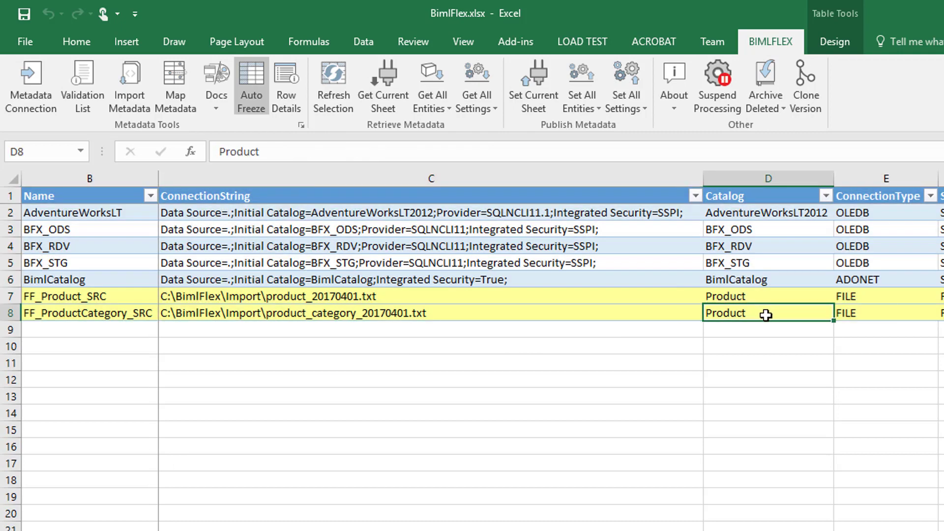
pyautogui.doubleClick(766, 315)
pyautogui.write('Categor')
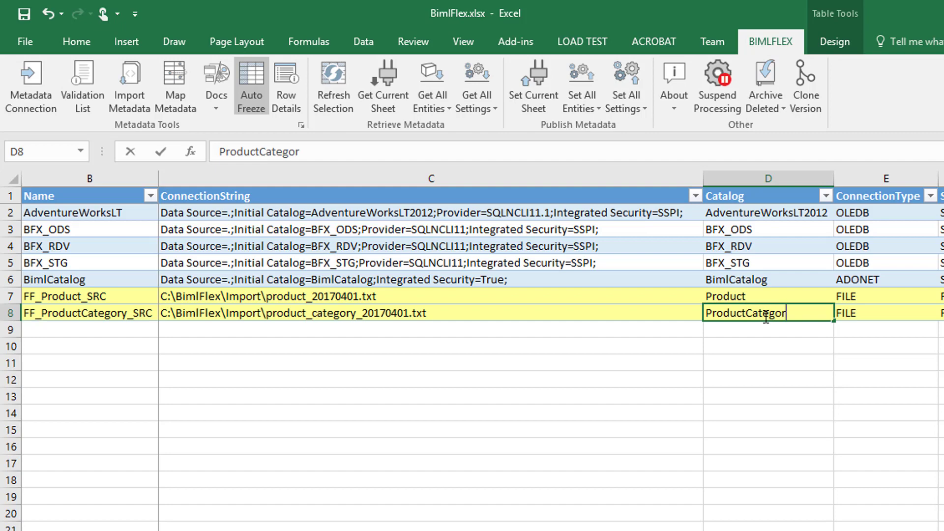
# - Choose File Delimited as the SystemType of the FF_ProductCategory_SRC connection
pyautogui.hscroll(3, 920, 302)
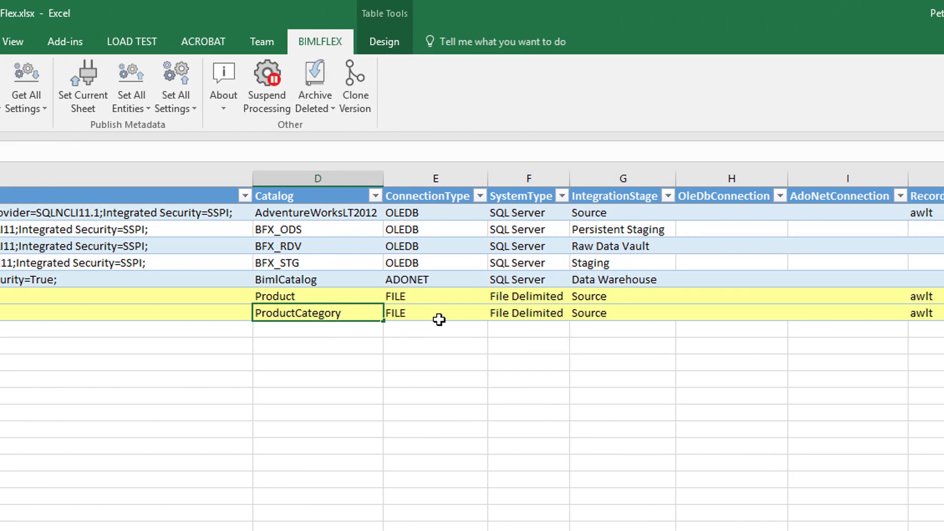
pyautogui.click(438, 320)
pyautogui.click(536, 317)
pyautogui.click(577, 314)
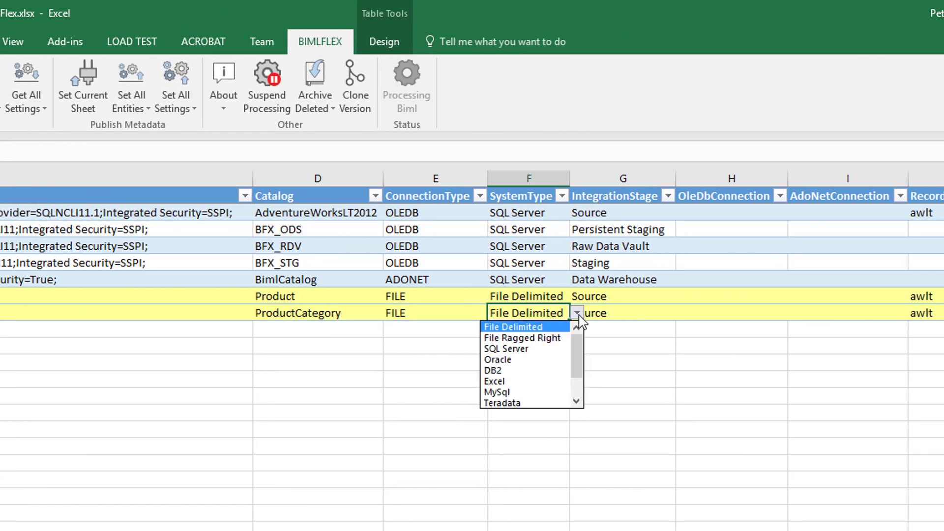
pyautogui.click(538, 328)
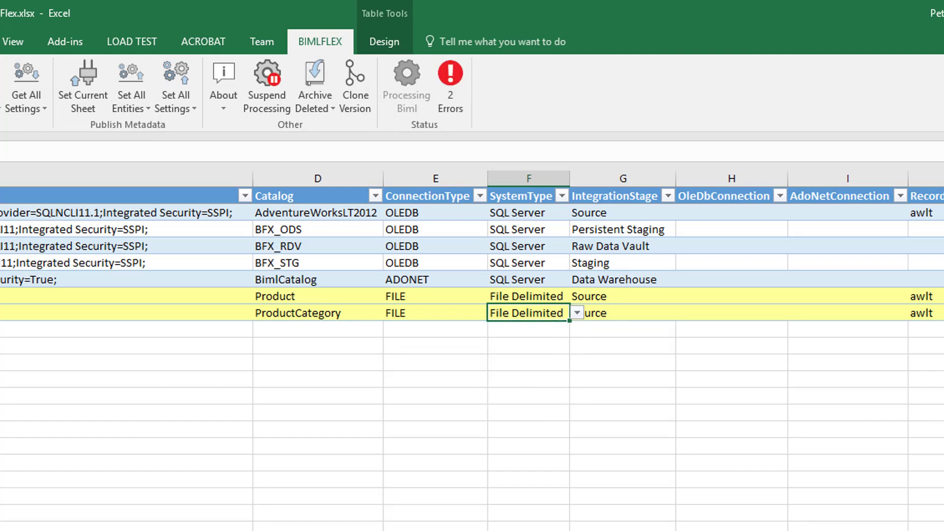
# - Check the record source, file path and file pattern columns, and publish the Connections sheet to the metadata database
pyautogui.hscroll(5, 472, 344)
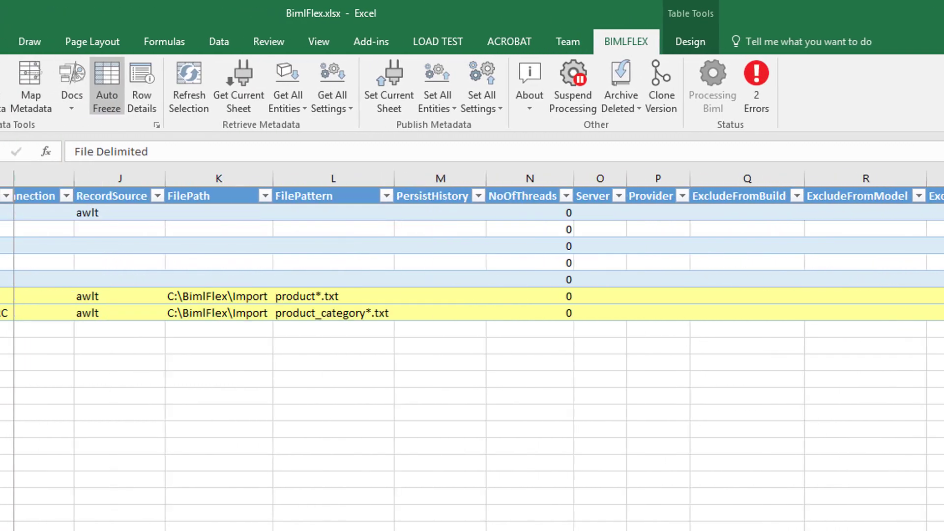
pyautogui.hscroll(-1, 411, 526)
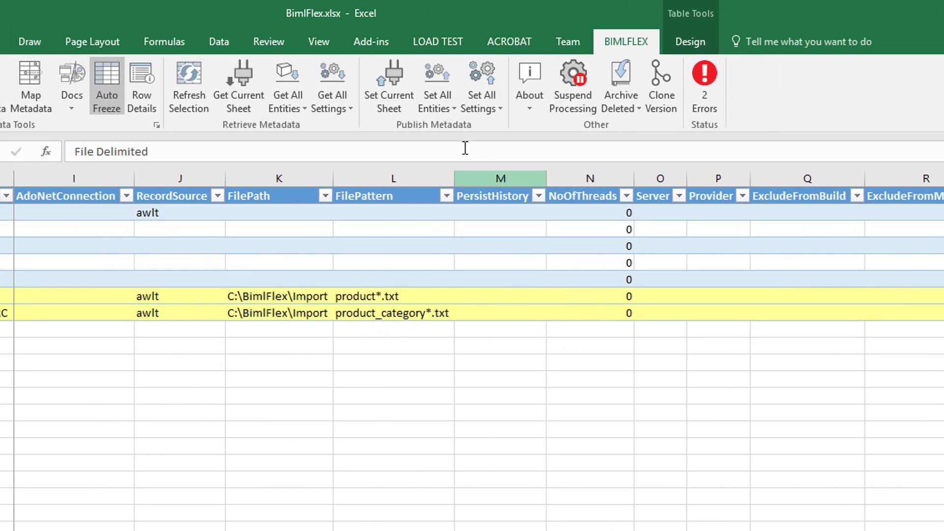
pyautogui.click(385, 74)
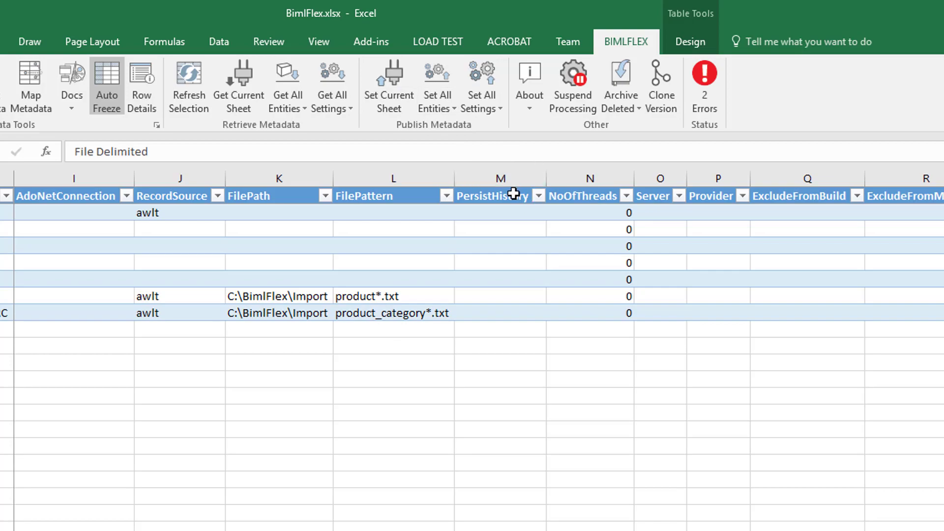
# - Open the list of validation errors in a widened pane and retrieve the Connections sheet from the metadata database
pyautogui.click(710, 70)
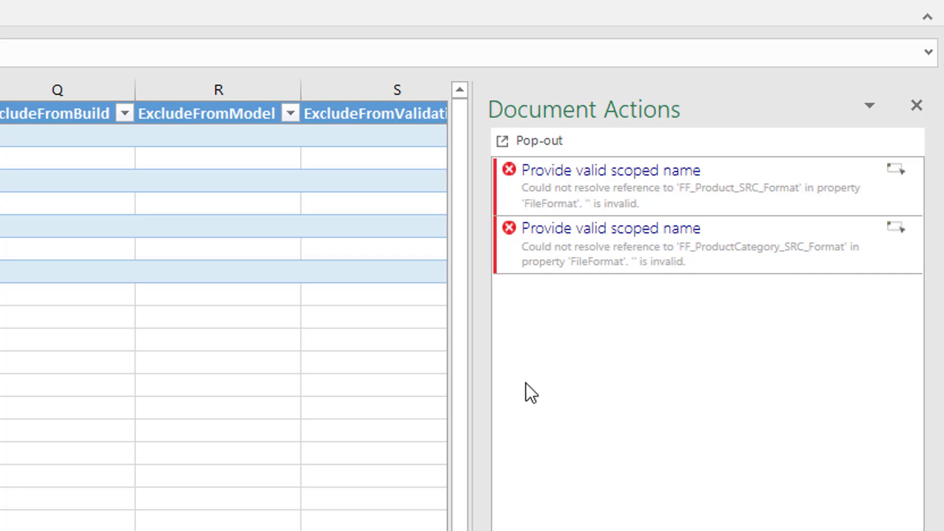
pyautogui.moveTo(471, 384); pyautogui.dragTo(327, 378)
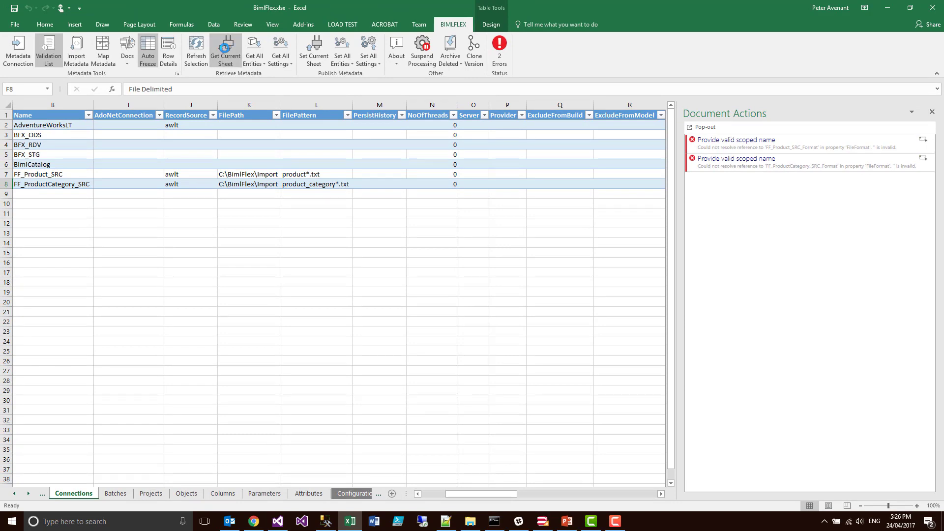
pyautogui.click(226, 49)
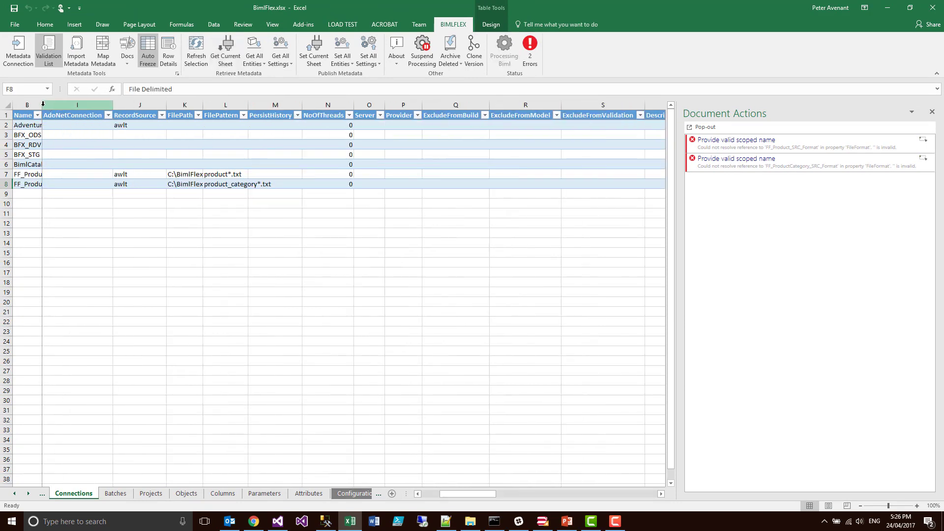
# - Open the metadata connection settings and retrieve the Connections sheet with Show Excluded turned off
pyautogui.click(18, 49)
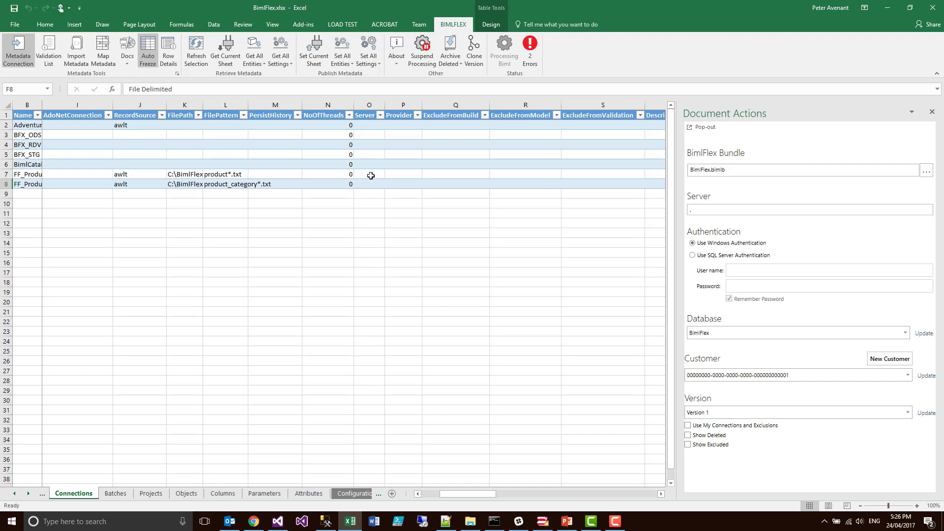
pyautogui.click(228, 51)
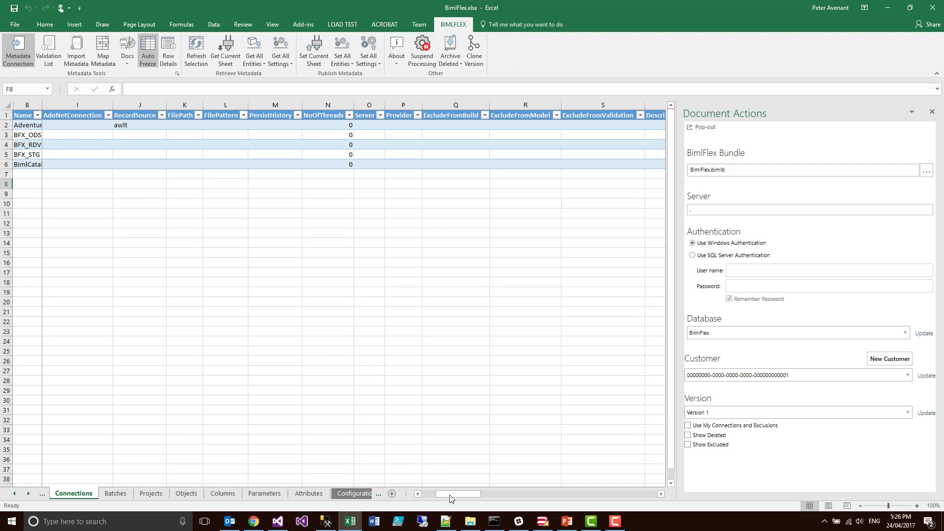
# - Turn on Show Excluded in the metadata connection and retrieve the Connections sheet again
pyautogui.moveTo(457, 500); pyautogui.dragTo(444, 499)
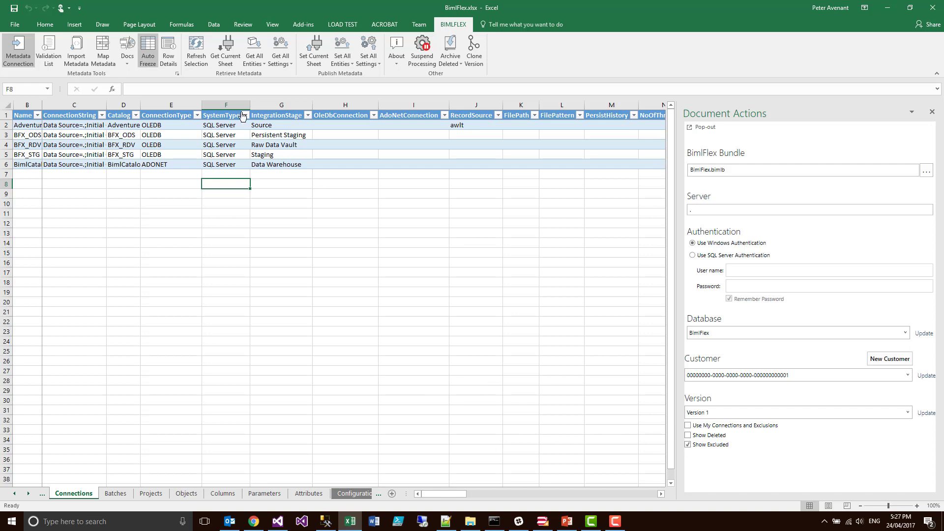
pyautogui.click(231, 49)
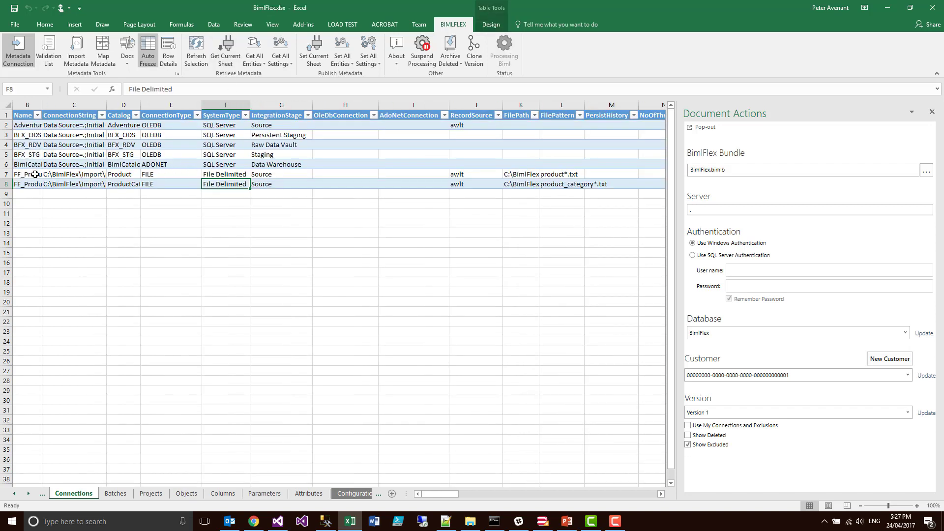
pyautogui.moveTo(32, 175); pyautogui.dragTo(61, 181)
# - Widen the Batch and NoOfThreads columns on the Batches sheet to fit their contents
pyautogui.click(116, 493)
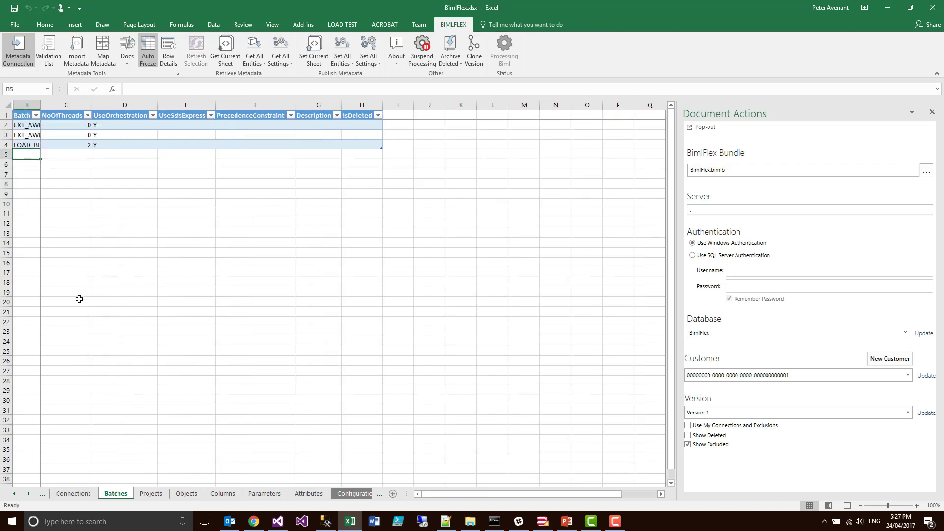
pyautogui.moveTo(44, 105); pyautogui.dragTo(30, 106)
pyautogui.doubleClick(40, 105)
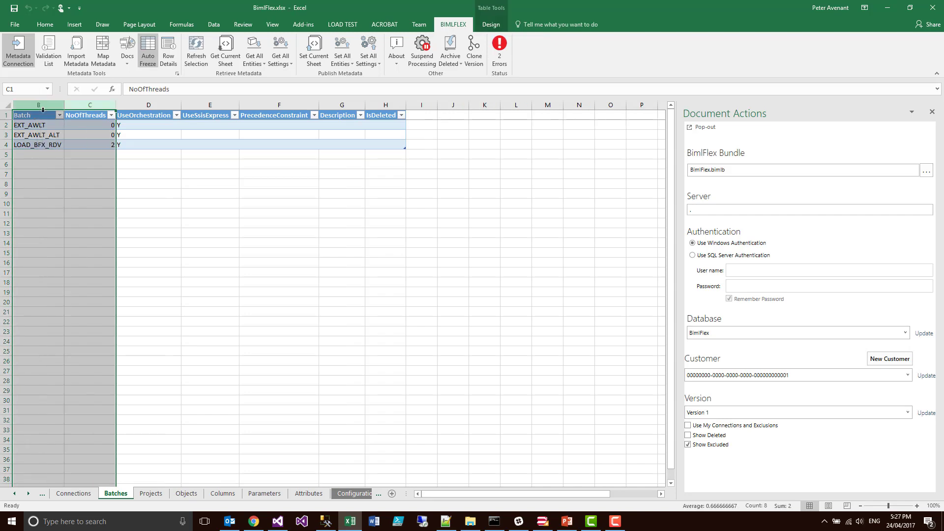
# - Add a batch named EXT_AWLT_FF below the existing batches and publish the Batches sheet
pyautogui.click(37, 152)
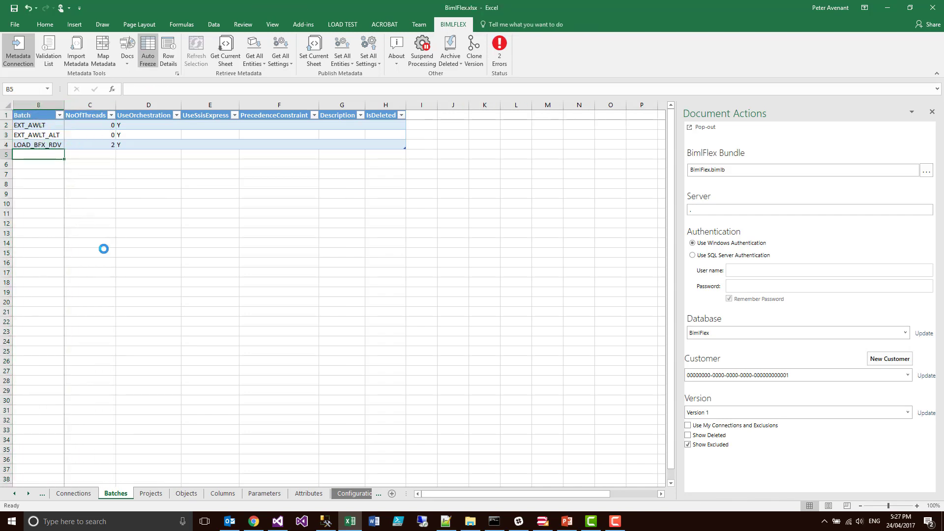
pyautogui.write('EXT_AWLT_FF')
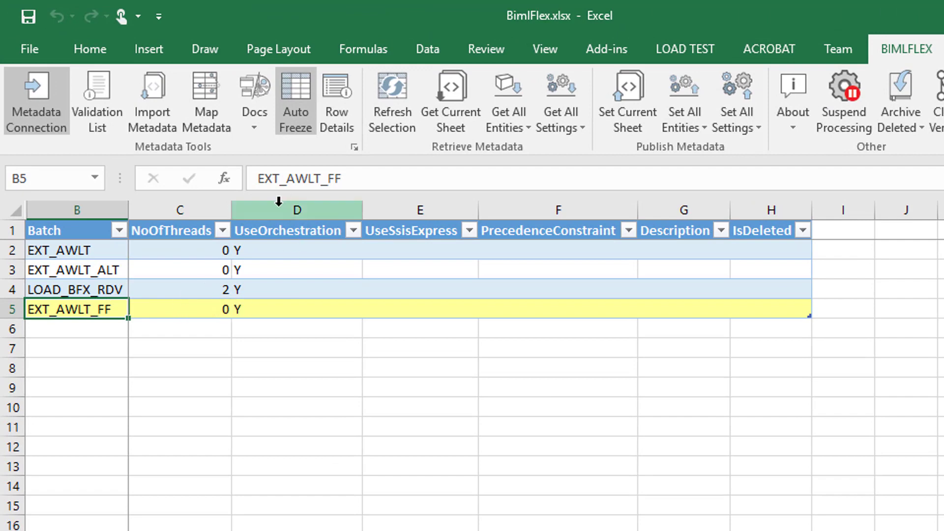
pyautogui.click(220, 311)
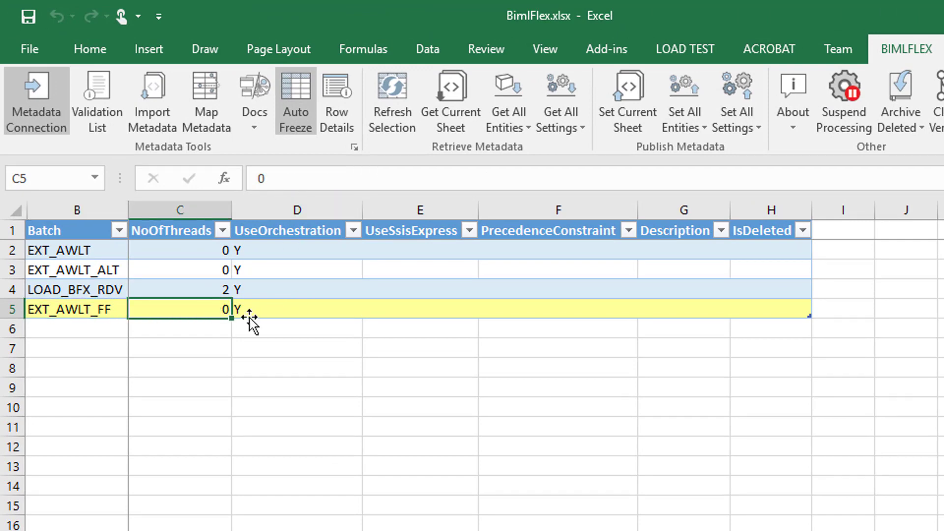
pyautogui.click(625, 102)
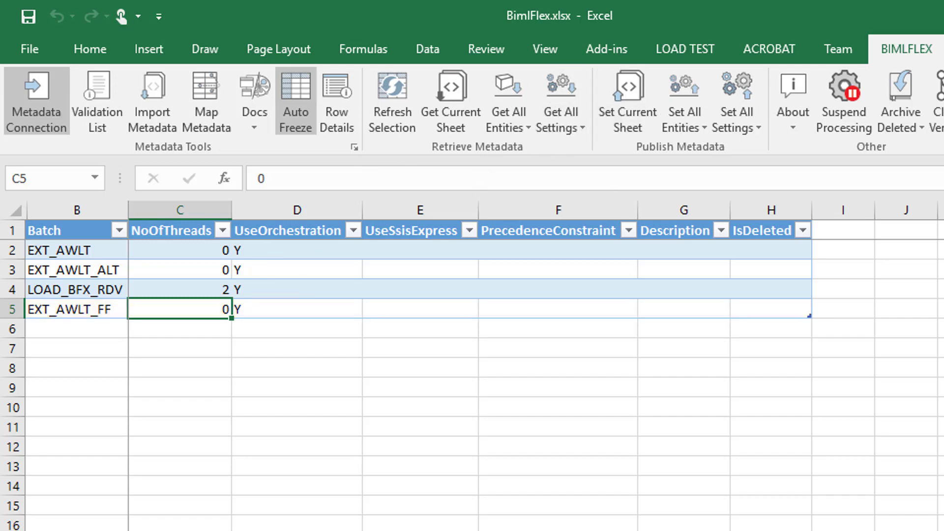
# - Paste the project rows EXT_AWLT_FF_SRC, EXT_FF_Product_SRC and EXT_FF_ProductCategory_SRC below the existing rows of the Projects sheet
pyautogui.hotkey('ctrl', 'pagedown')
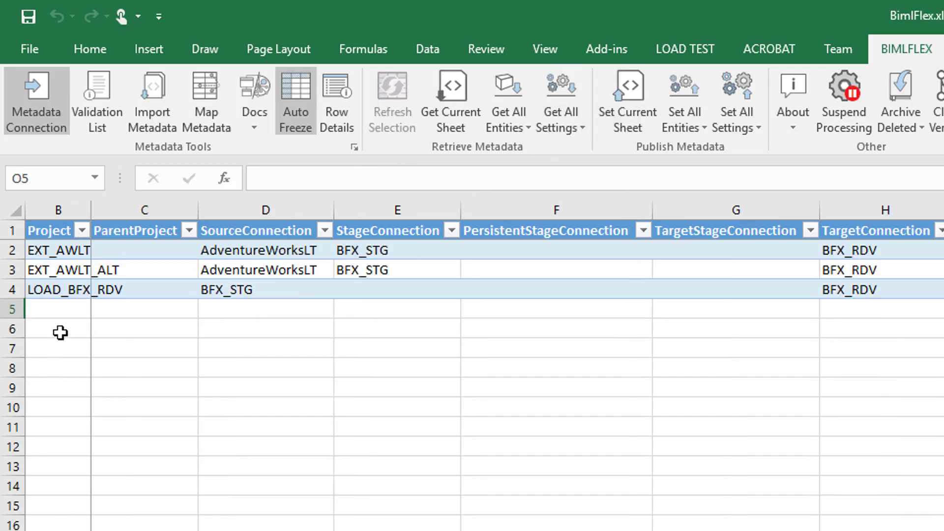
pyautogui.click(59, 307)
pyautogui.hotkey('ctrl', 'v')
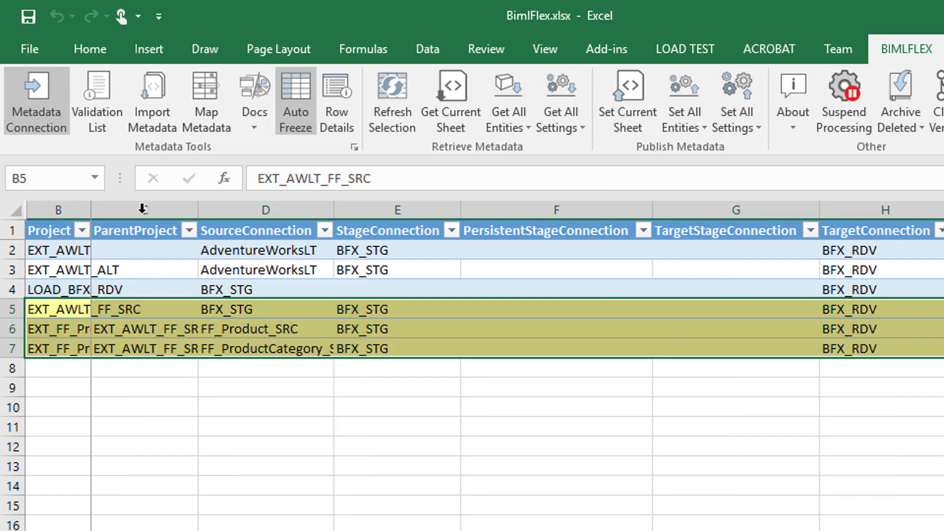
# - Autofit all columns of the Projects sheet to their contents
pyautogui.click(16, 210)
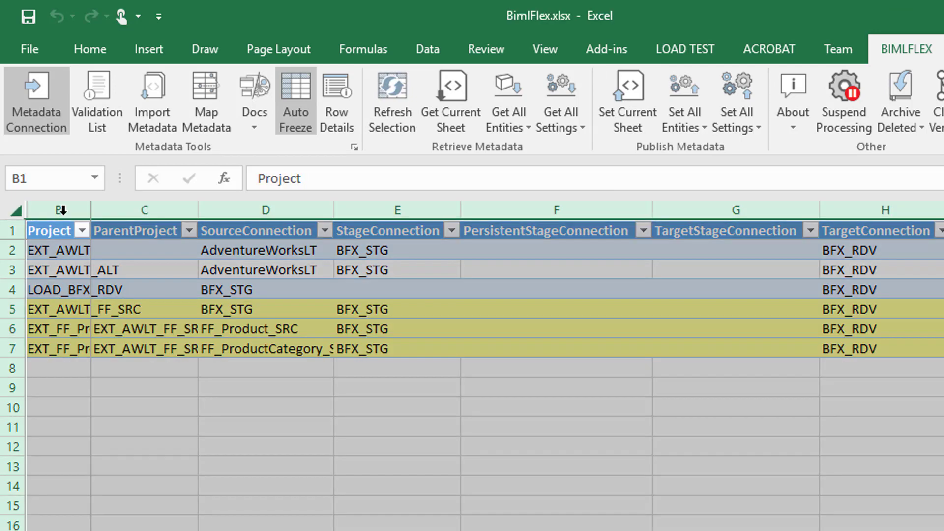
pyautogui.doubleClick(89, 213)
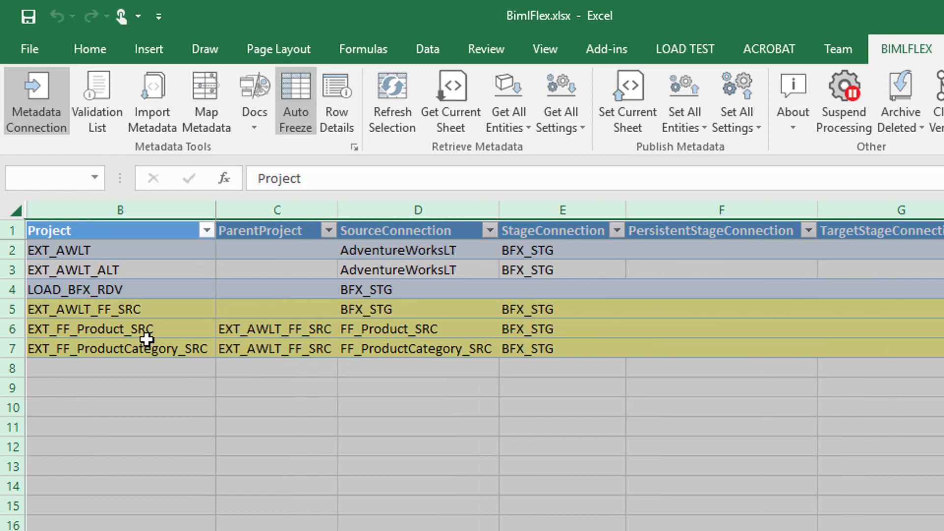
pyautogui.click(103, 344)
# - Review the parent project, source connection, stage connection and batch assignments of the three new flat-file projects
pyautogui.moveTo(102, 327); pyautogui.dragTo(377, 344)
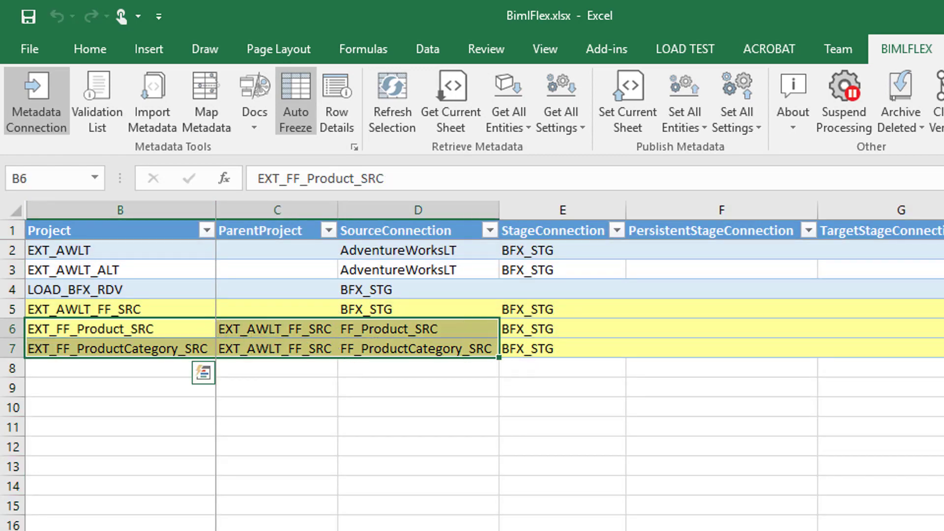
pyautogui.click(255, 329)
pyautogui.click(157, 306)
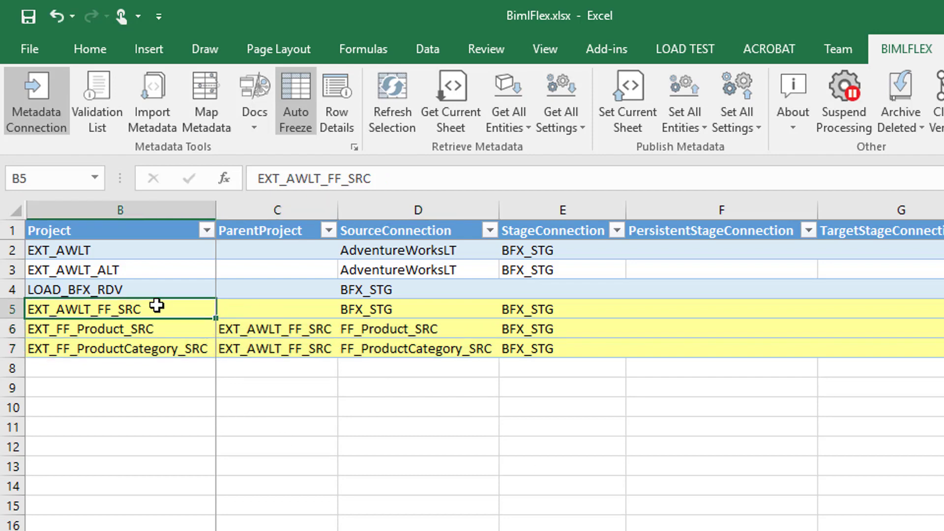
pyautogui.click(514, 305)
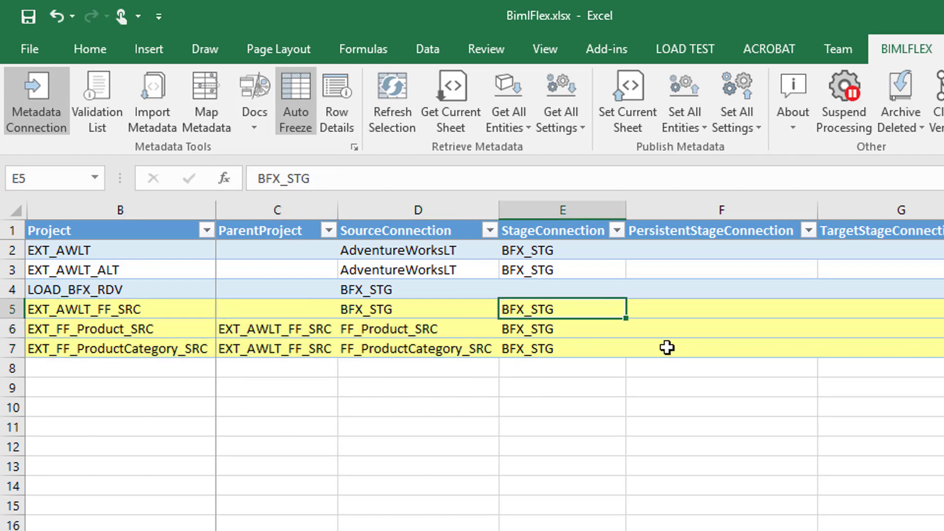
pyautogui.hotkey('ctrl', 'shift', 'Right')
pyautogui.hotkey('shift', 'Down')
pyautogui.hotkey('shift', 'Down')
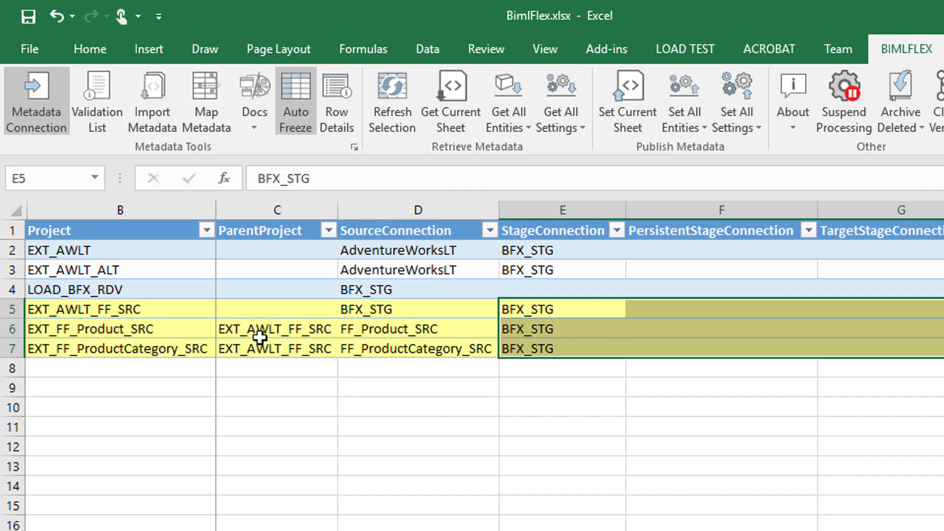
pyautogui.click(378, 311)
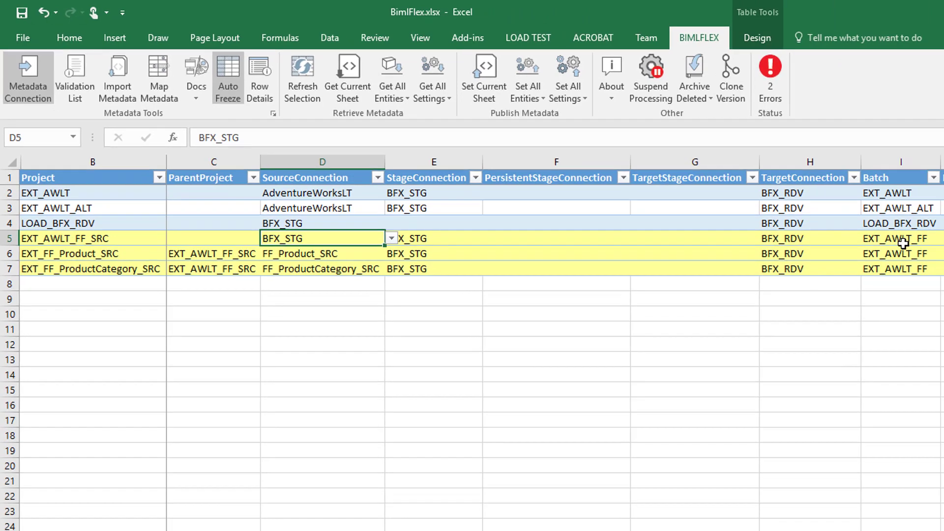
pyautogui.click(903, 234)
pyautogui.moveTo(903, 234); pyautogui.dragTo(903, 271)
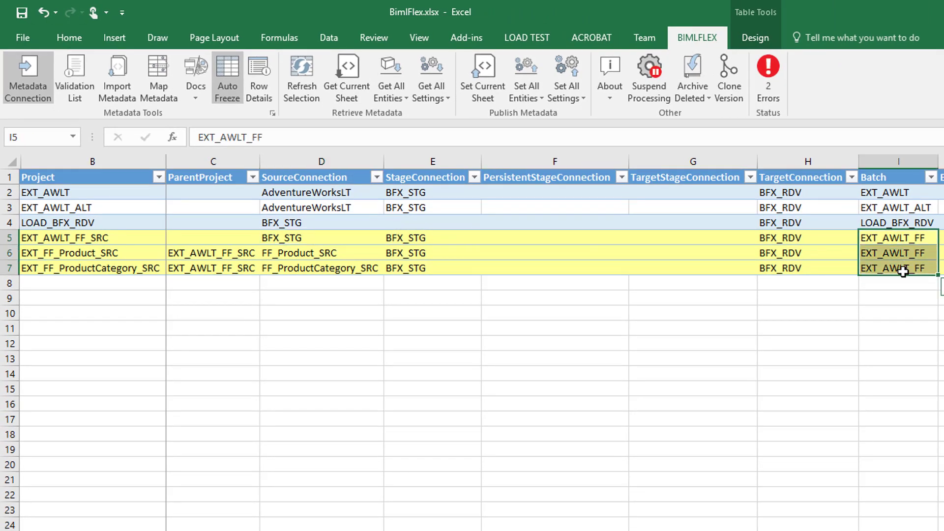
# - Publish the Projects sheet to the BimlFlex metadata
pyautogui.click(623, 265)
pyautogui.click(489, 71)
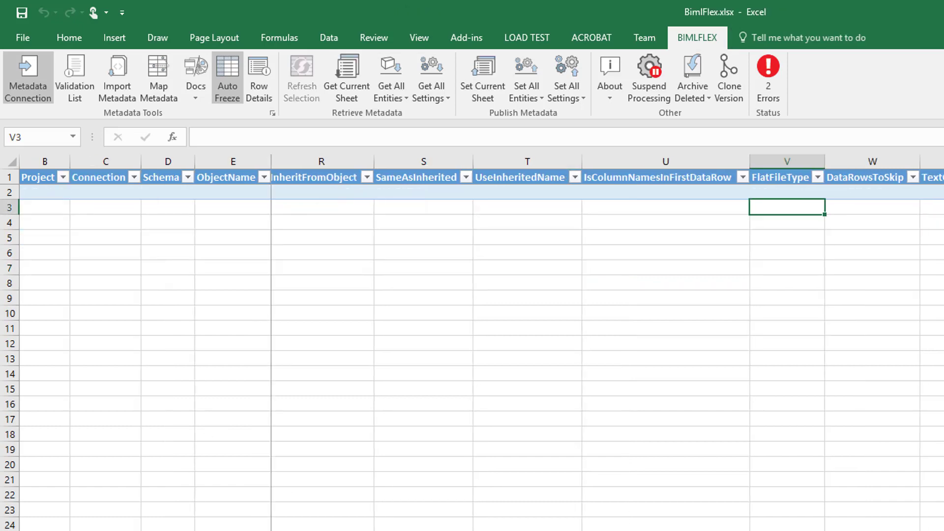
# - Add Flat File objects Product and ProductCategory with schema awlt_ff, their EXT_FF projects and FF connections to the Objects sheet, and autofit the Project and Connection columns
pyautogui.click(39, 196)
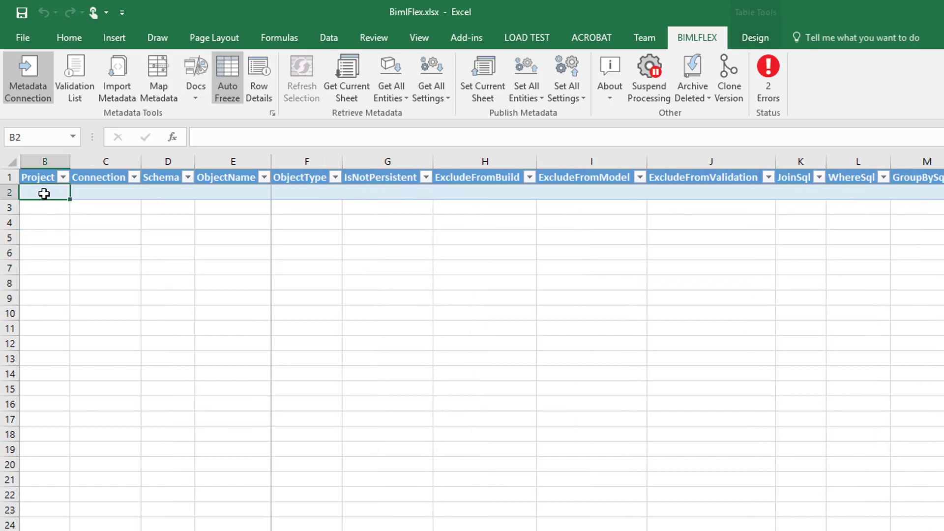
pyautogui.write('EXT_FF_Product_SRC\tFF_Product_SRC\tawlt_ff\tProduct\tFlat File EXT_FF_ProductCategory_SRC\tFF_ProductCategory_SRC\tawlt_ff\tProductCategory\tFlat File')
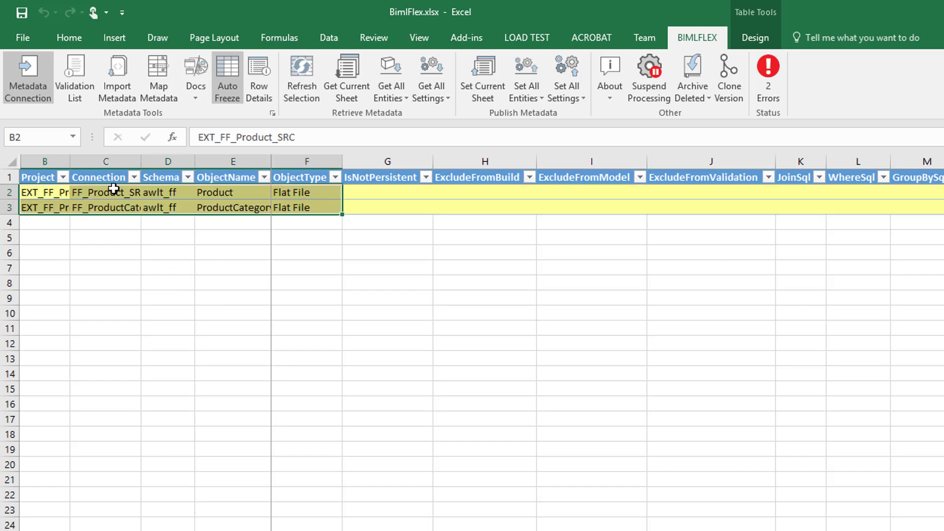
pyautogui.doubleClick(69, 161)
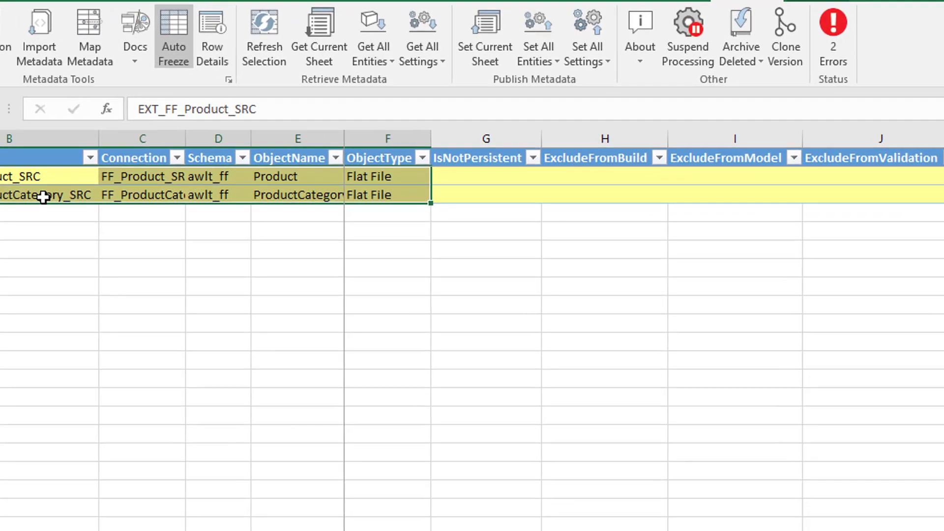
pyautogui.click(43, 197)
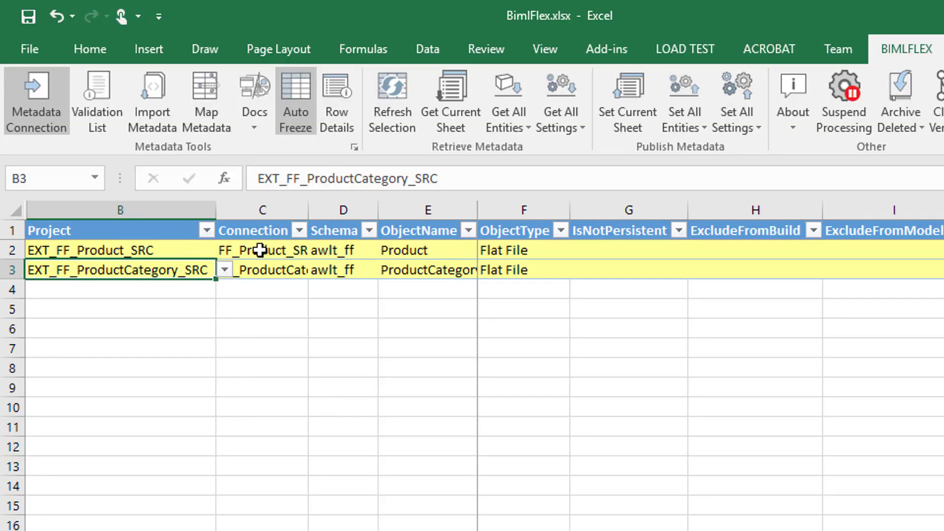
pyautogui.click(140, 176)
pyautogui.doubleClick(309, 210)
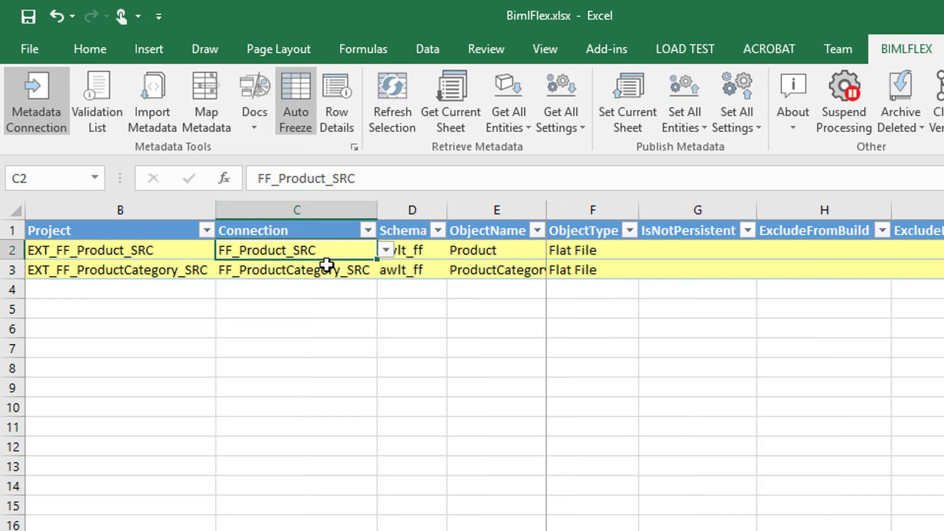
pyautogui.click(420, 250)
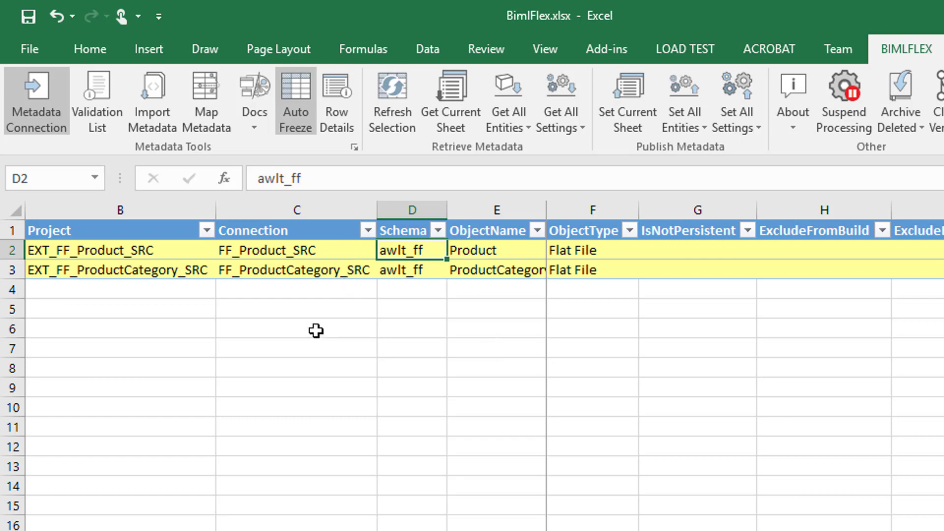
pyautogui.moveTo(196, 251); pyautogui.dragTo(541, 252)
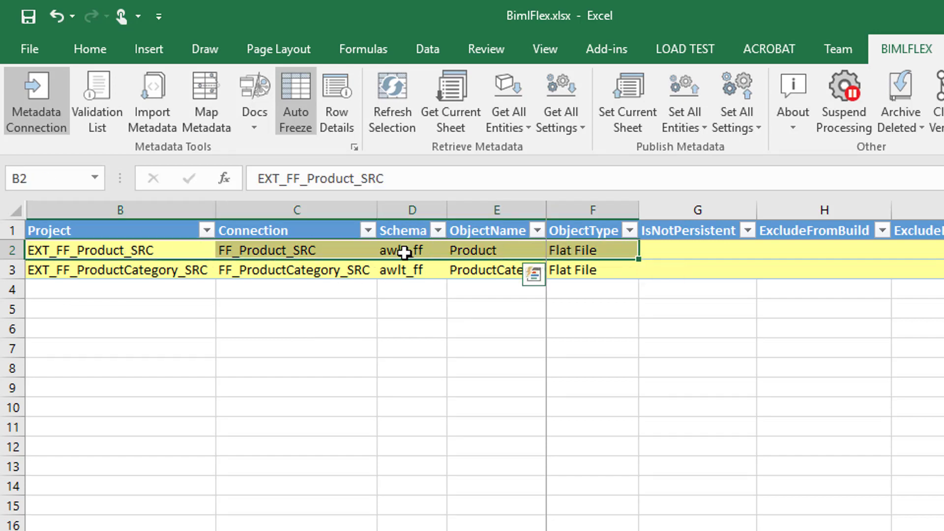
pyautogui.click(405, 253)
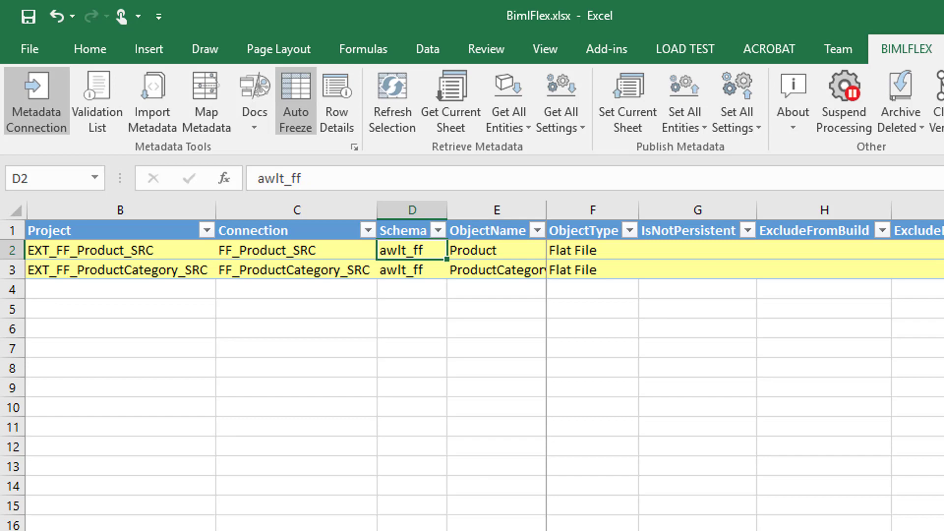
# - Close the Document Actions pane and set IsColumnNamesInFirstDataRow to Y for the Product object
pyautogui.hscroll(5, 745, 366)
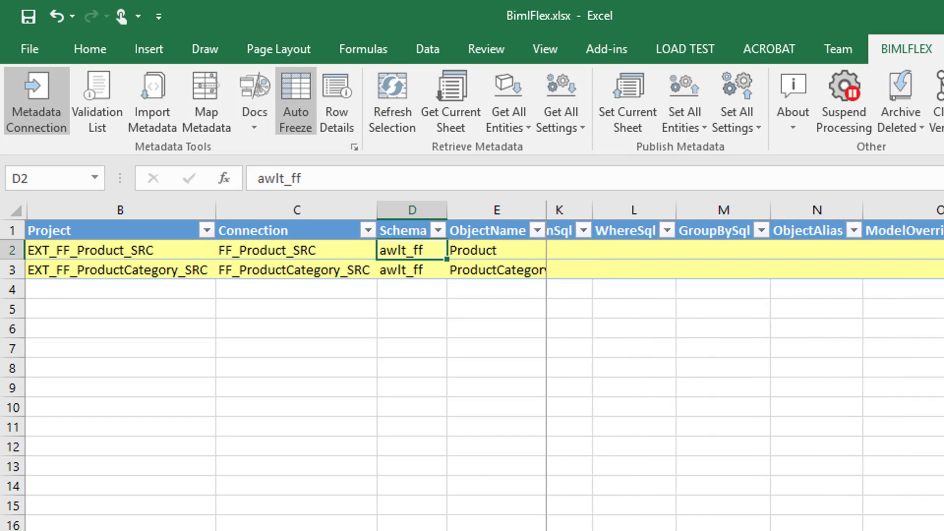
pyautogui.hscroll(8, 745, 366)
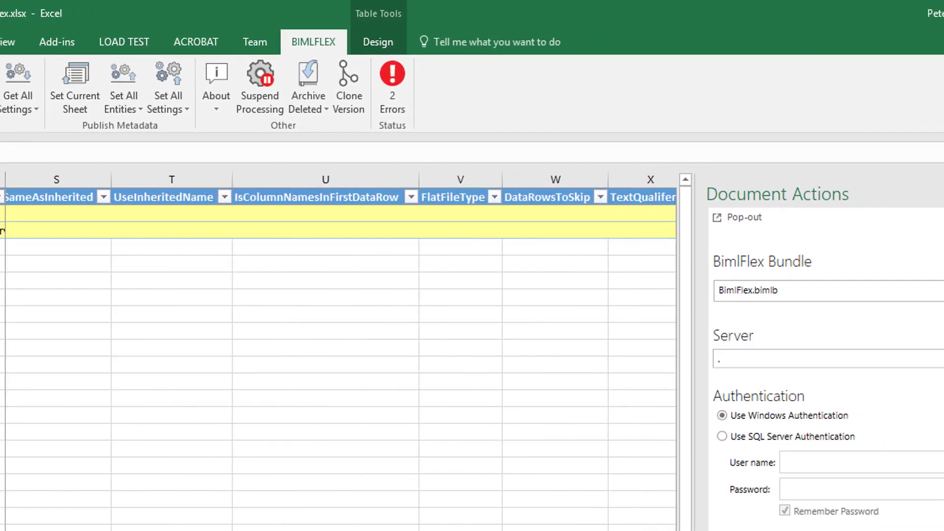
pyautogui.hscroll(3, 339, 344)
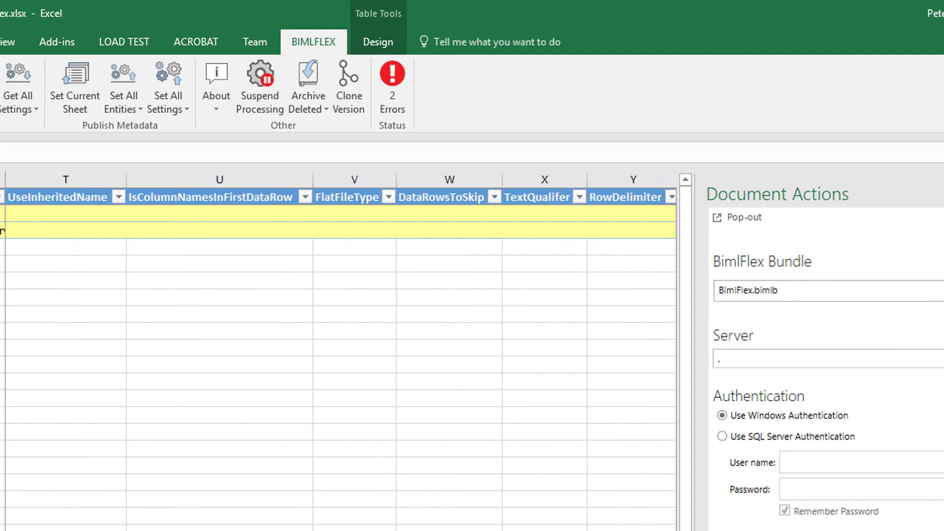
pyautogui.click(943, 195)
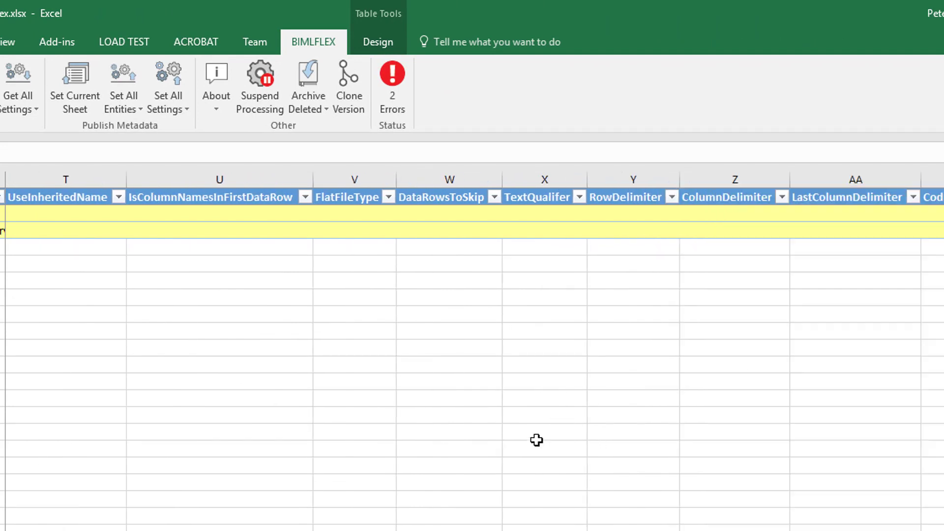
pyautogui.click(288, 215)
pyautogui.click(320, 214)
pyautogui.click(185, 225)
# - Set FlatFileType to Delimited for both the Product and ProductCategory objects
pyautogui.click(368, 218)
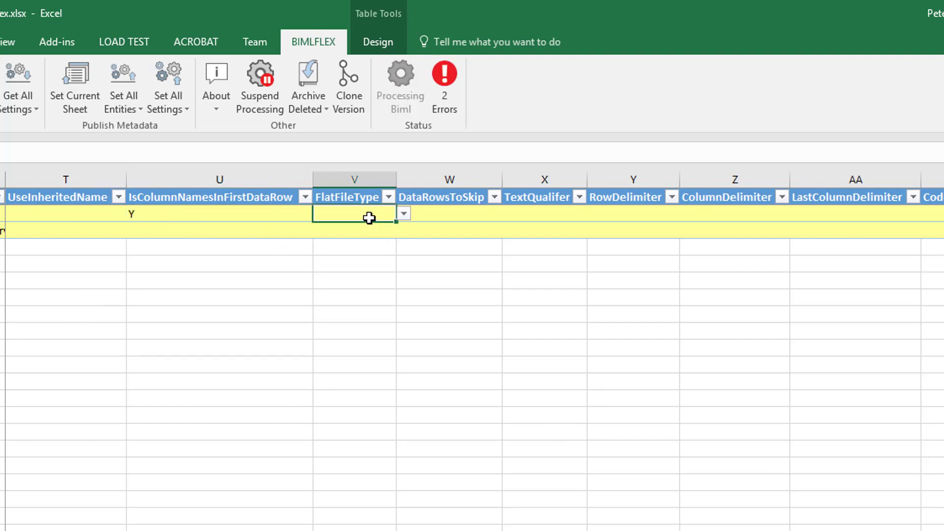
pyautogui.click(404, 215)
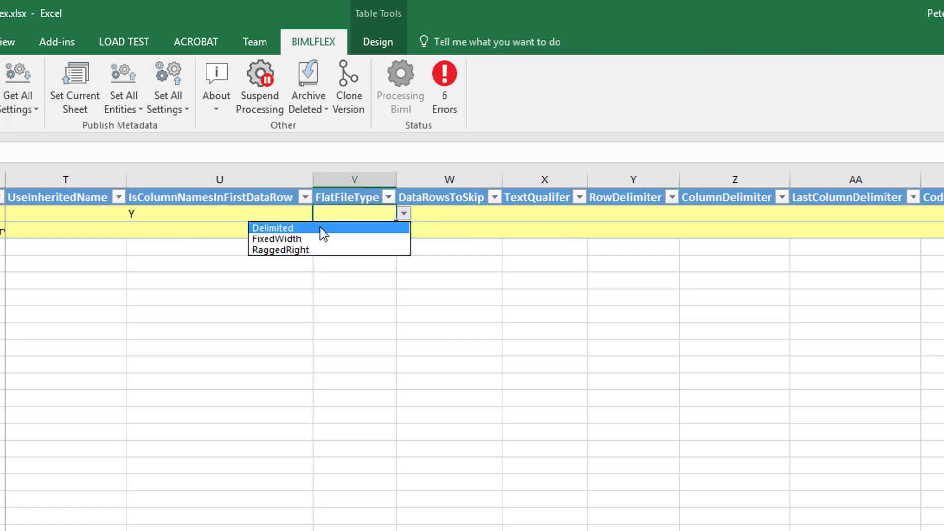
pyautogui.click(322, 228)
pyautogui.click(391, 230)
pyautogui.click(404, 231)
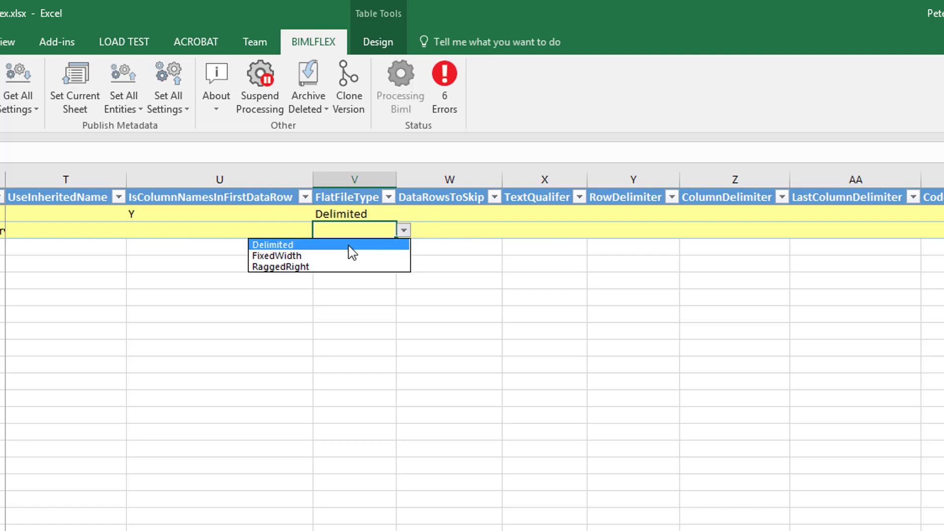
pyautogui.click(353, 251)
# - Leave DataRowsToSkip and TextQualifer empty and set RowDelimiter to CRLF for both flat-file objects
pyautogui.click(451, 215)
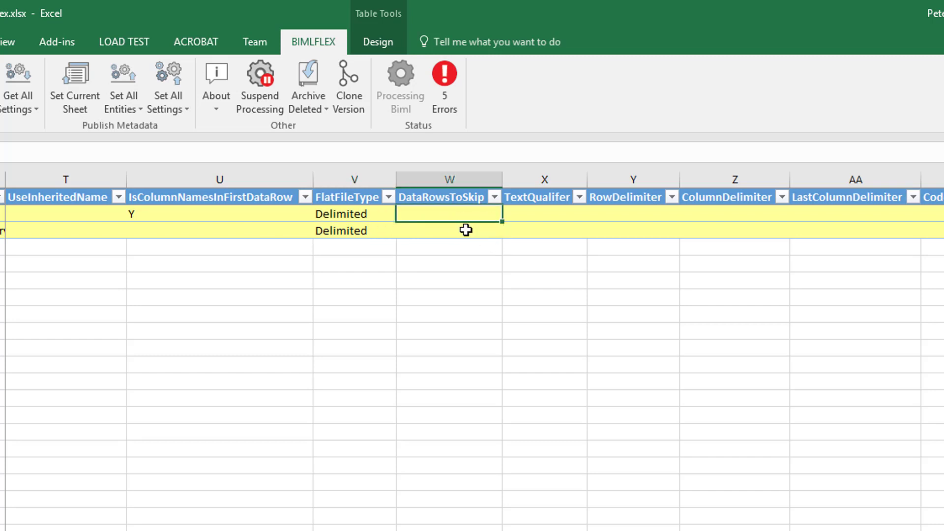
pyautogui.click(548, 215)
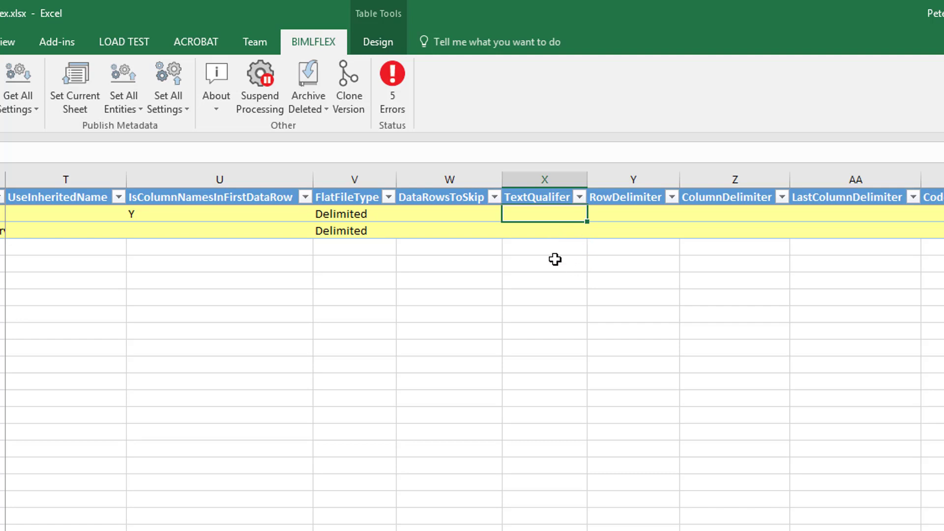
pyautogui.click(608, 214)
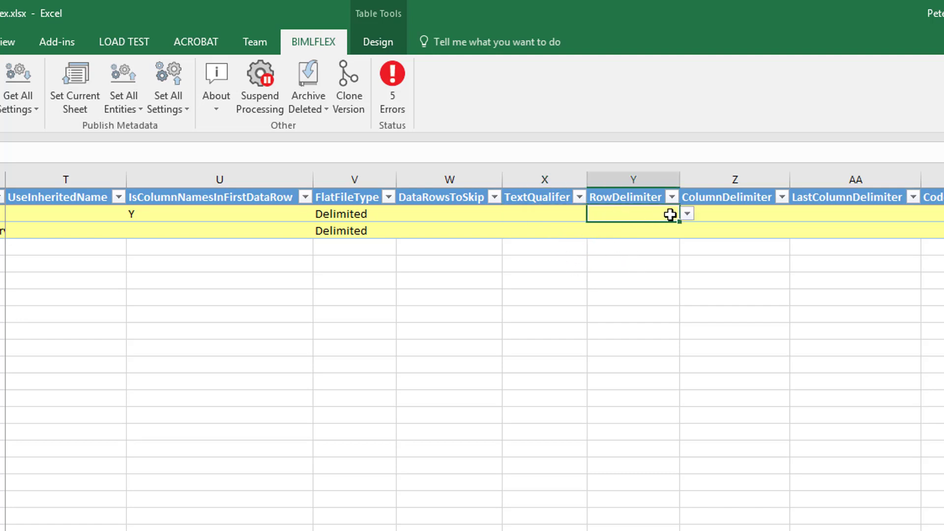
pyautogui.click(687, 213)
pyautogui.click(625, 229)
pyautogui.click(678, 229)
pyautogui.click(687, 230)
pyautogui.click(618, 245)
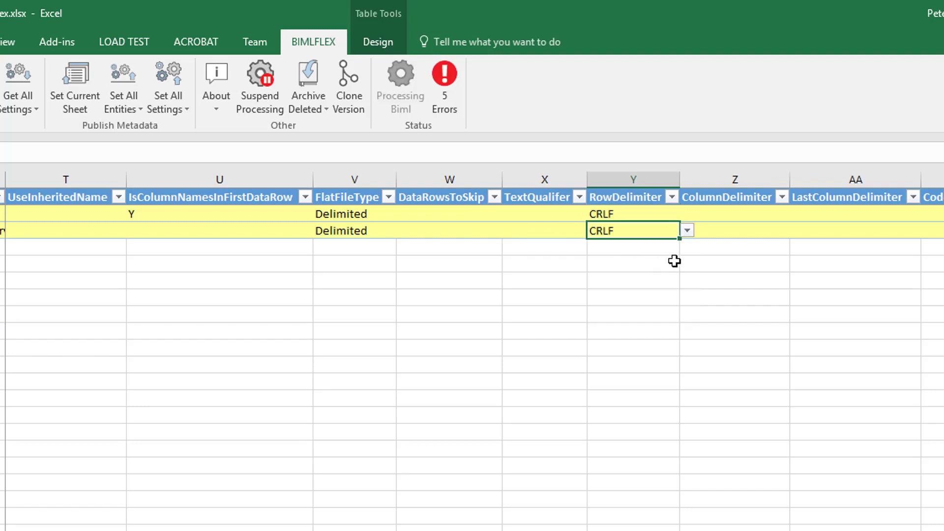
# - Set ColumnDelimiter to VerticalBar for the Product object and Comma for the ProductCategory object
pyautogui.click(736, 236)
pyautogui.click(747, 214)
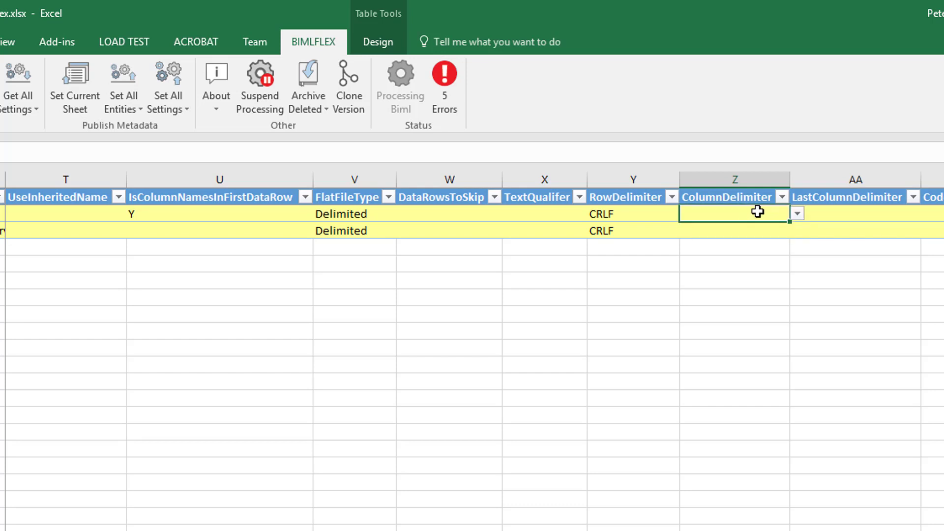
pyautogui.click(798, 214)
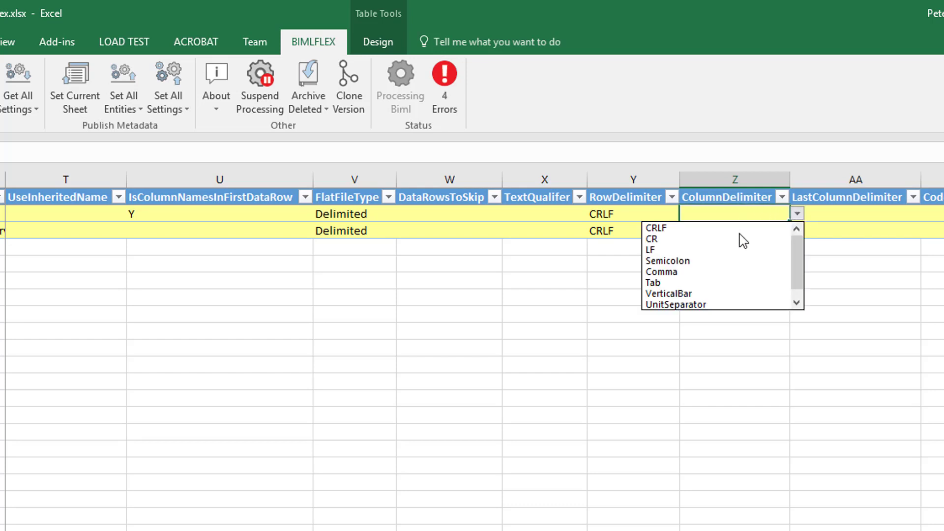
pyautogui.click(707, 295)
pyautogui.click(752, 236)
pyautogui.click(797, 232)
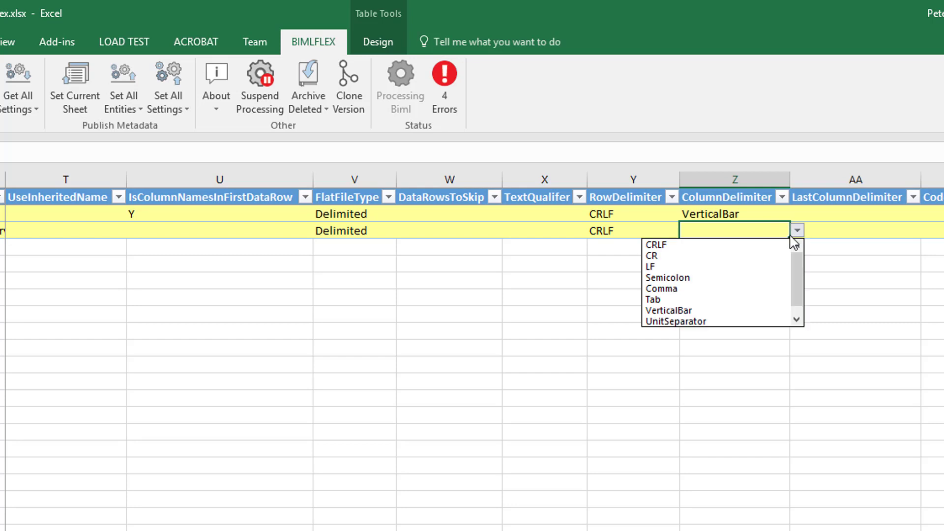
pyautogui.click(710, 290)
# - Set LastColumnDelimiter to CRLF for both the Product and ProductCategory objects
pyautogui.click(915, 219)
pyautogui.click(928, 215)
pyautogui.click(890, 228)
pyautogui.click(895, 231)
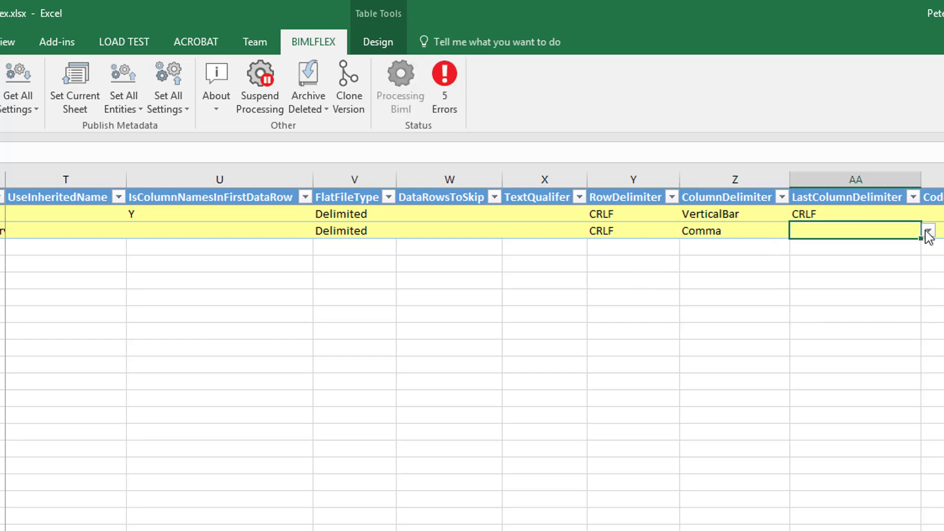
pyautogui.click(928, 230)
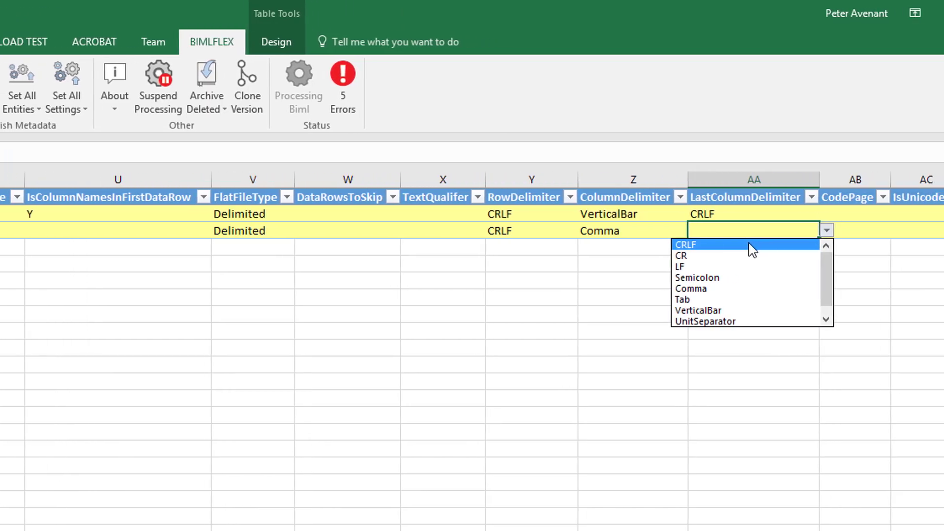
pyautogui.click(752, 244)
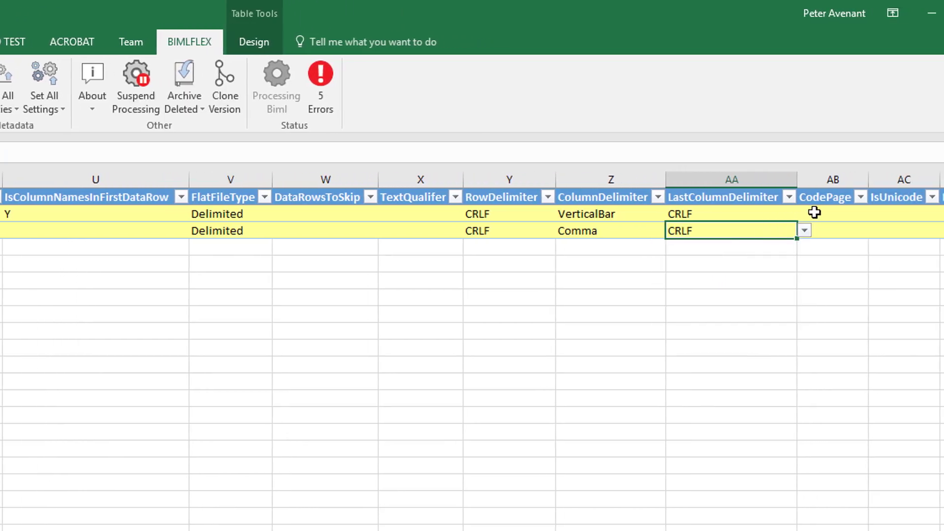
# - Set CodePage to 1252 for both flat-file objects and leave IsUnicode empty
pyautogui.click(834, 214)
pyautogui.write('1252')
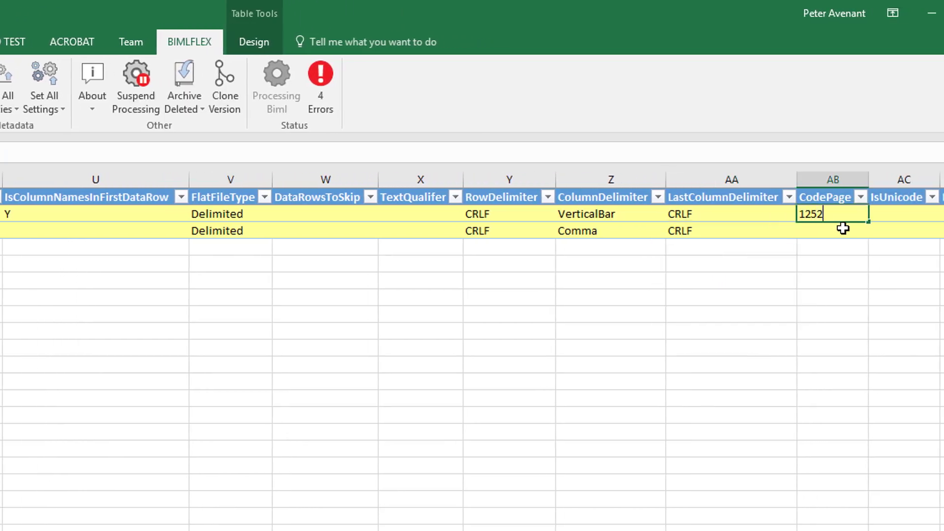
pyautogui.click(843, 228)
pyautogui.write('1252')
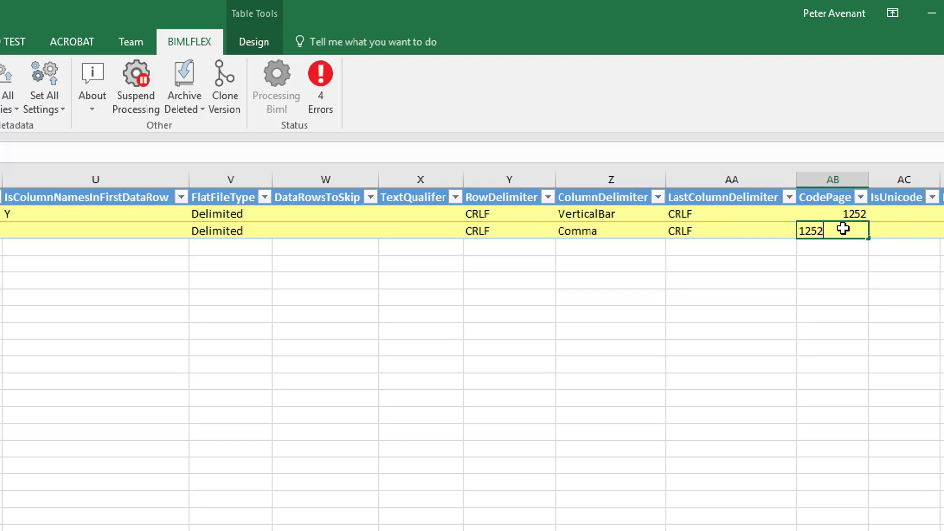
pyautogui.press('Tab')
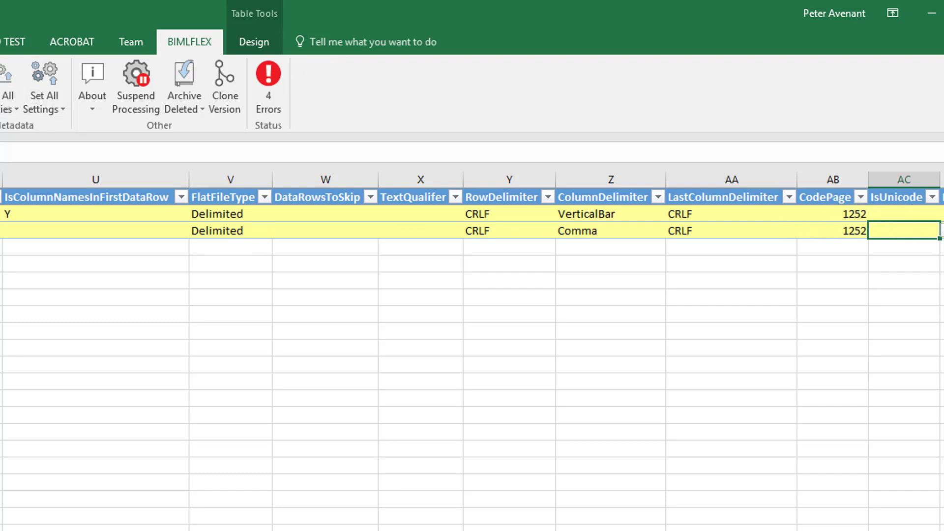
# - Publish the Objects sheet and display the list of validation errors
pyautogui.click(268, 82)
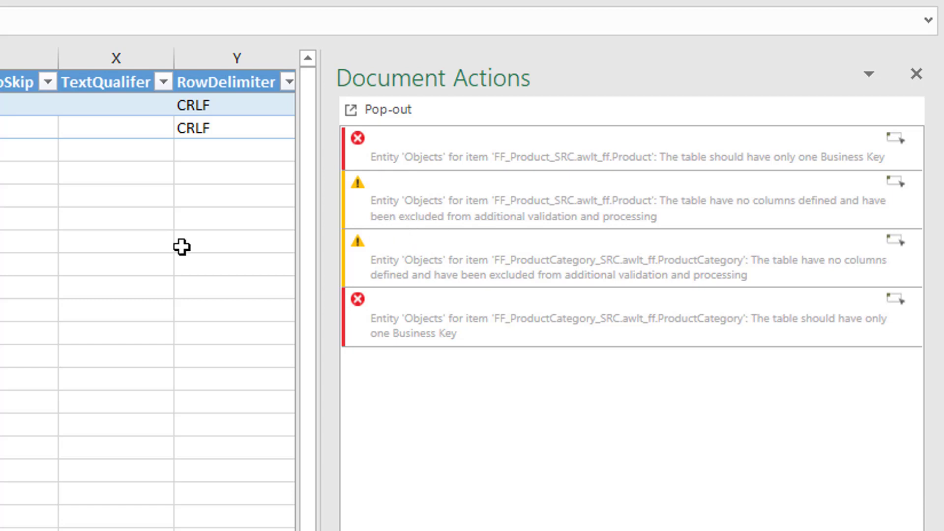
pyautogui.click(78, 149)
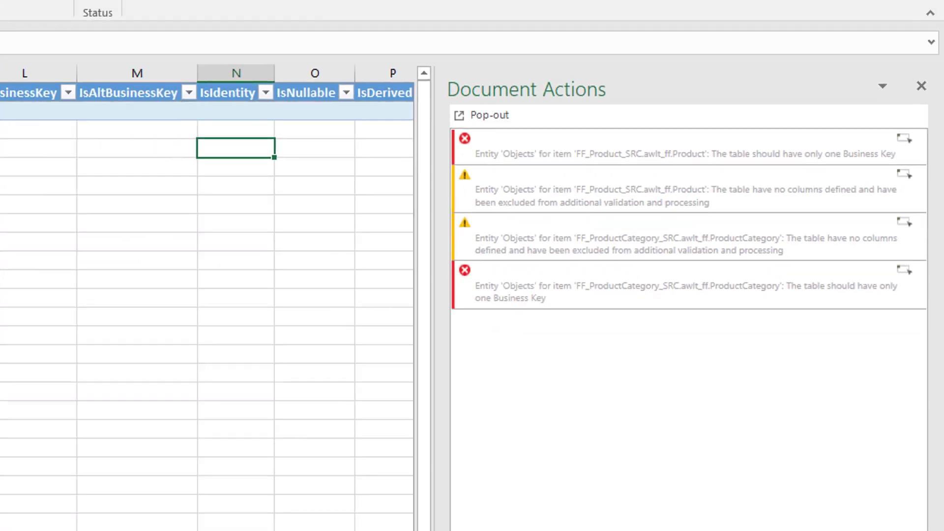
# - Paste the column definitions of awlt_ff.Product and awlt_ff.ProductCategory, with data types, lengths, ordinals and change types, into the Columns sheet and autofit all columns
pyautogui.hotkey('ctrl', 'Home')
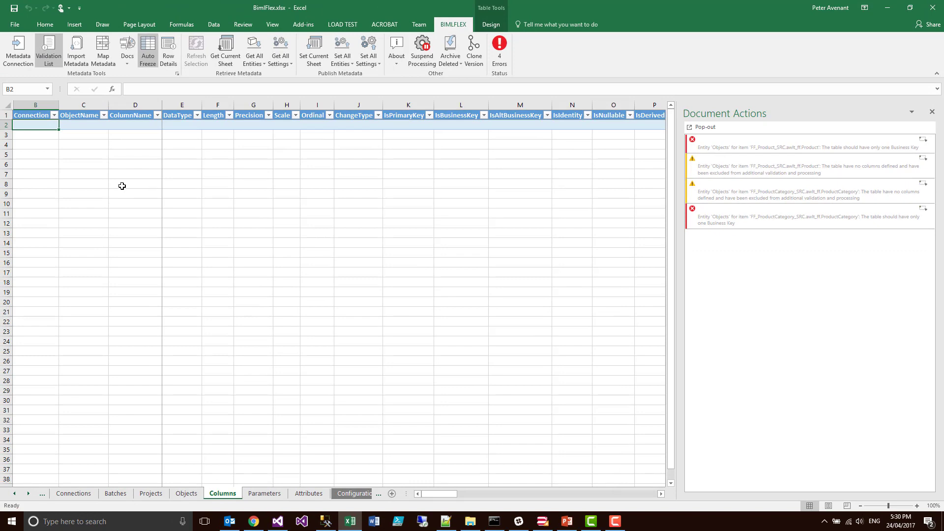
pyautogui.click(264, 146)
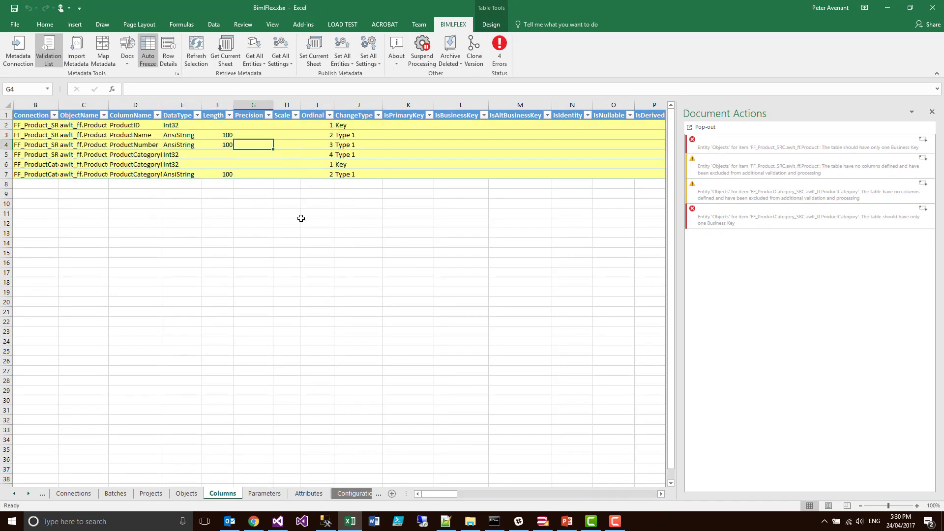
pyautogui.click(6, 106)
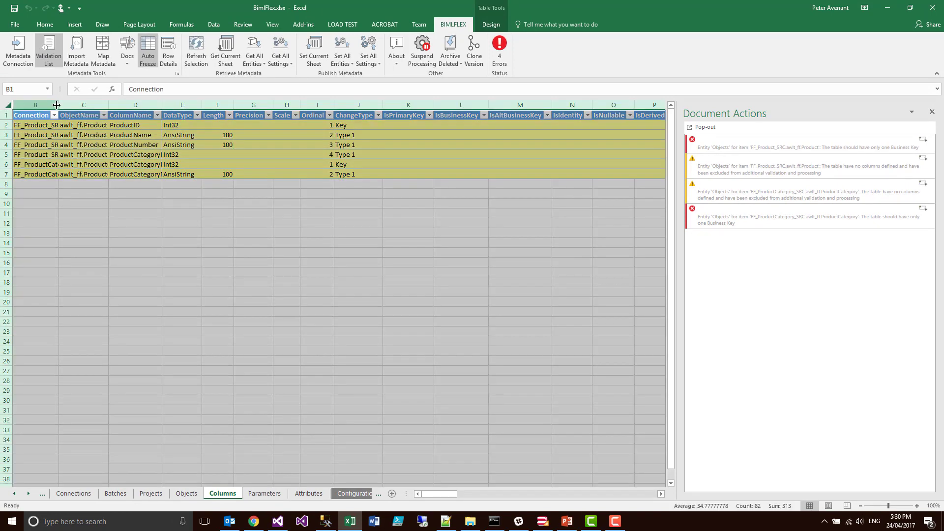
pyautogui.doubleClick(59, 105)
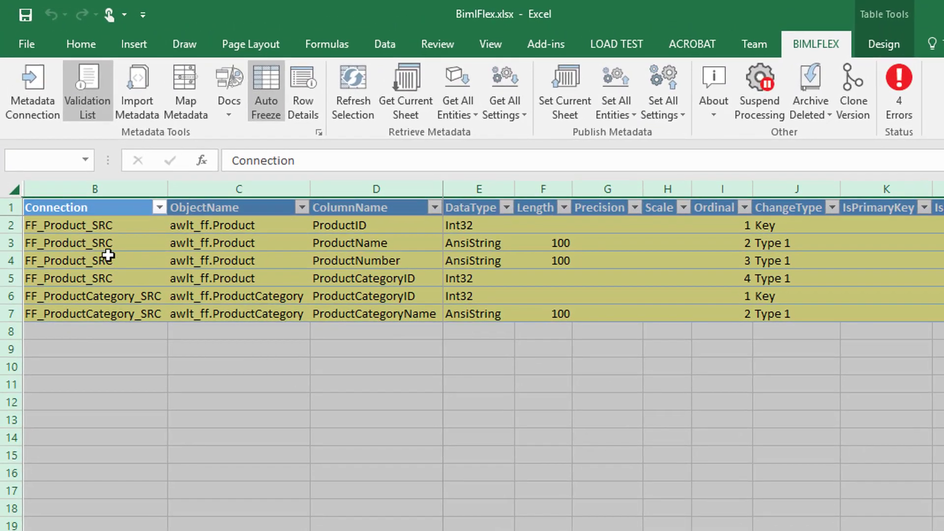
# - Set IsPrimaryKey and IsBusinessKey to Y for the ProductID column of awlt_ff.Product
pyautogui.moveTo(95, 219); pyautogui.dragTo(802, 276)
pyautogui.click(626, 278)
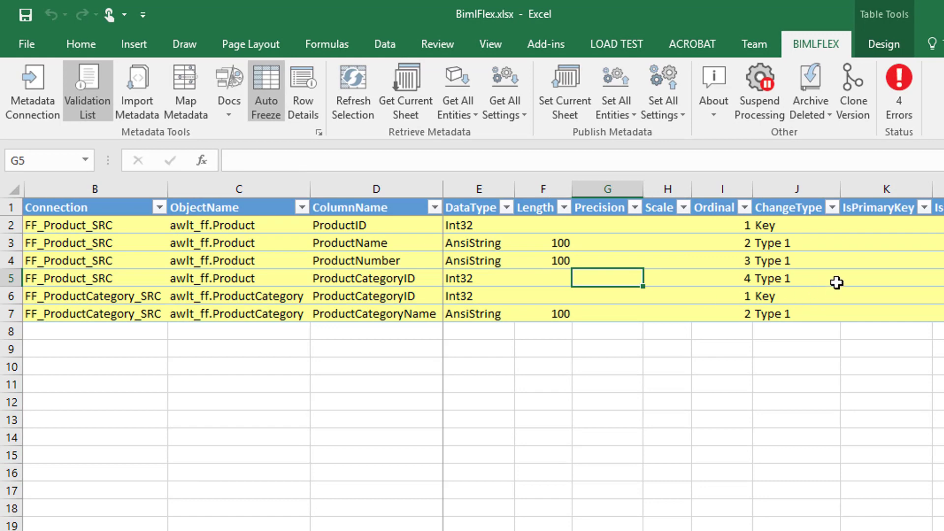
pyautogui.click(865, 226)
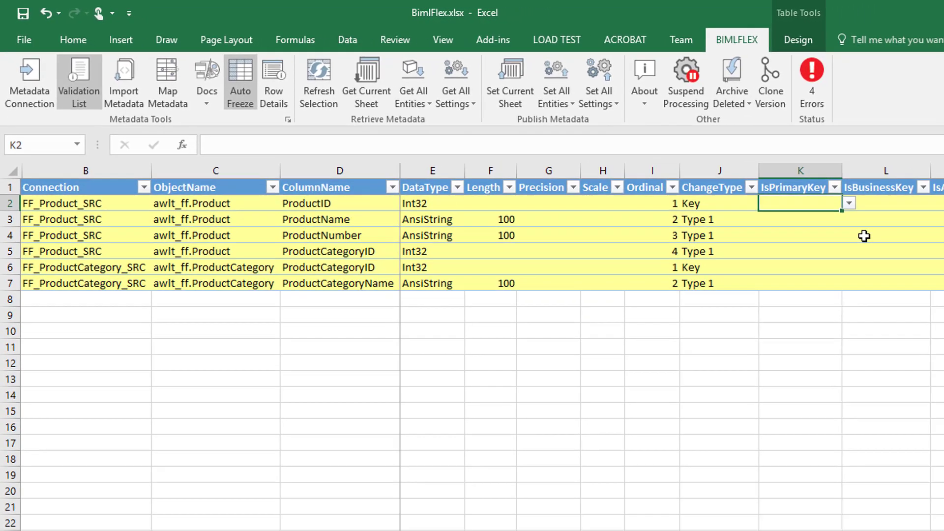
pyautogui.write('Y')
pyautogui.press('Tab')
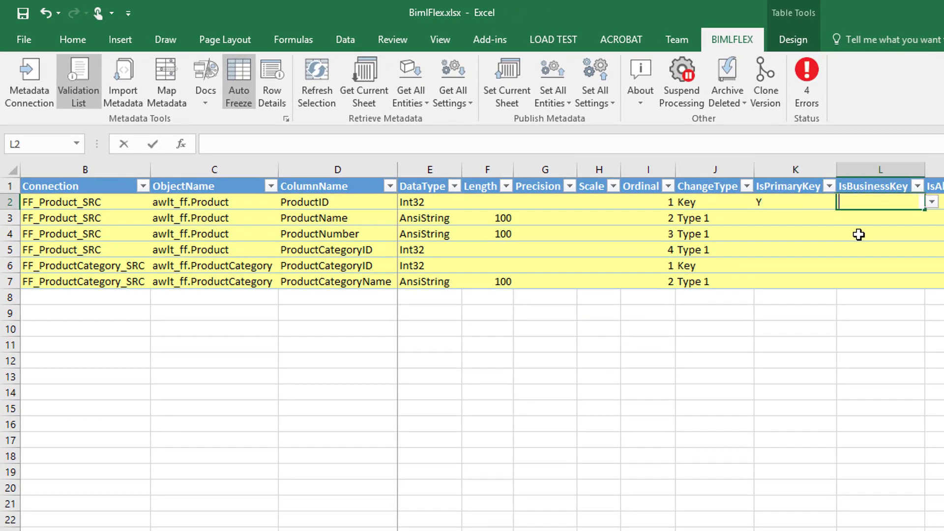
pyautogui.write('Y')
pyautogui.press('Return')
# - Set IsPrimaryKey and IsBusinessKey to Y for ProductCategoryID in awlt_ff.ProductCategory and publish the Columns sheet
pyautogui.press('Down')
pyautogui.press('Down')
pyautogui.press('Left')
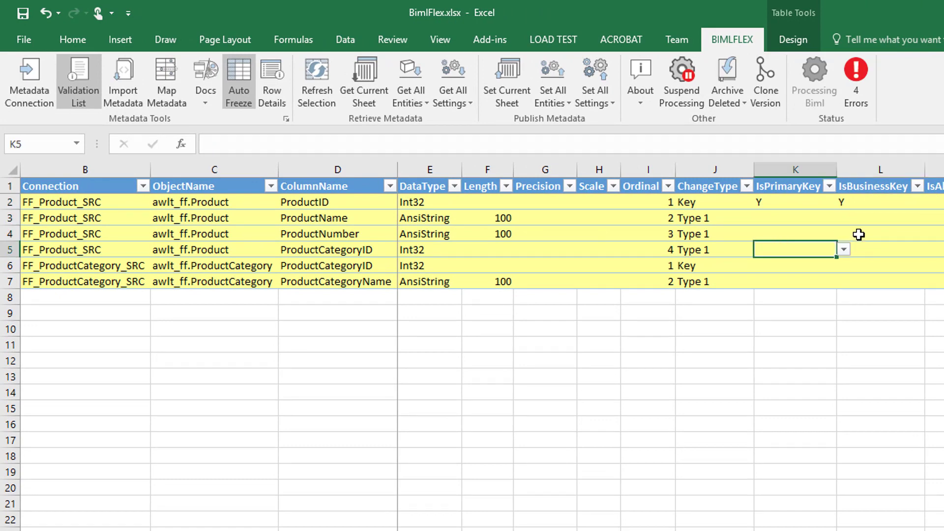
pyautogui.press('Down')
pyautogui.write('Y')
pyautogui.press('Tab')
pyautogui.write('Y')
pyautogui.press('Up')
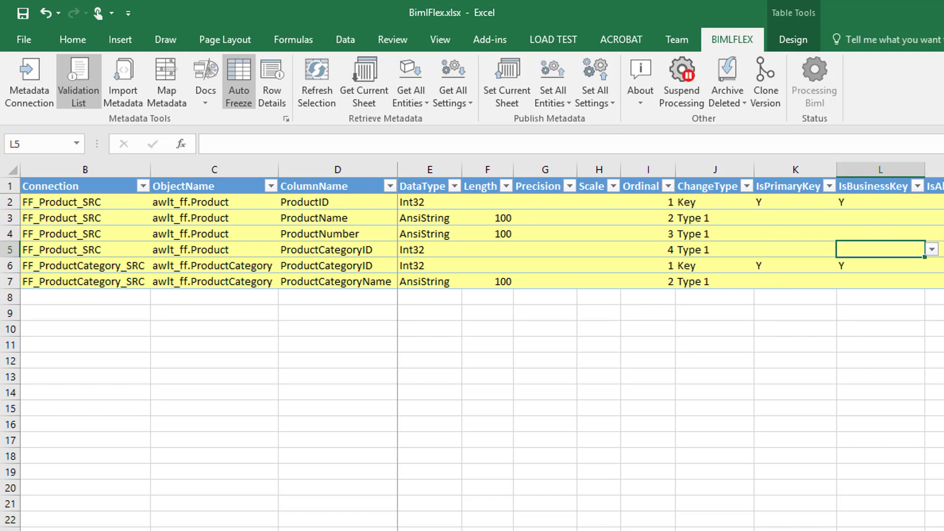
pyautogui.click(501, 73)
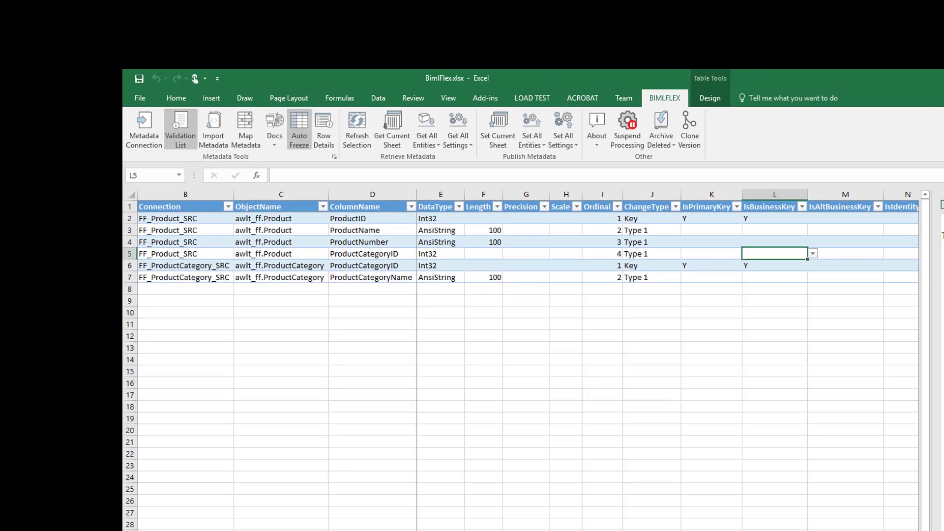
# - Switch to BimlStudio, refresh the metadata and examine the generated tables, packages and file formats in the project tree
pyautogui.moveTo(544, 524)
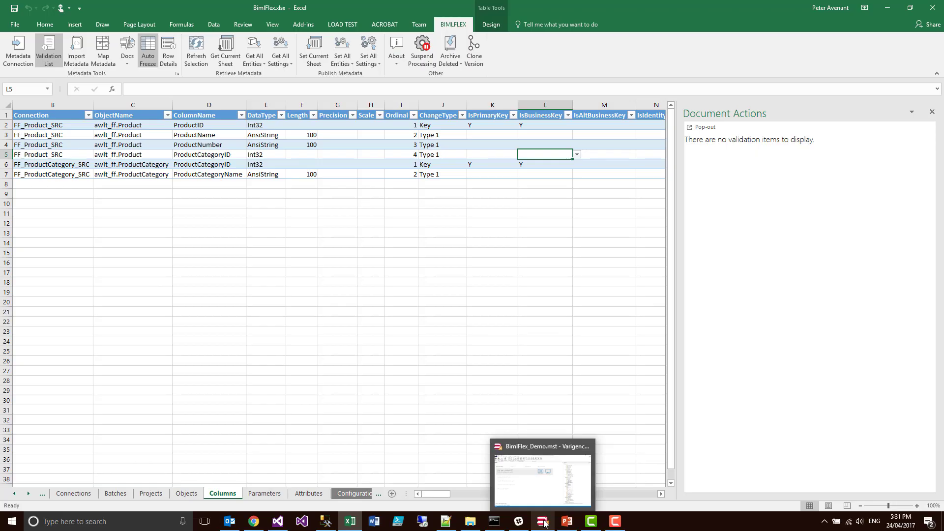
pyautogui.click(544, 524)
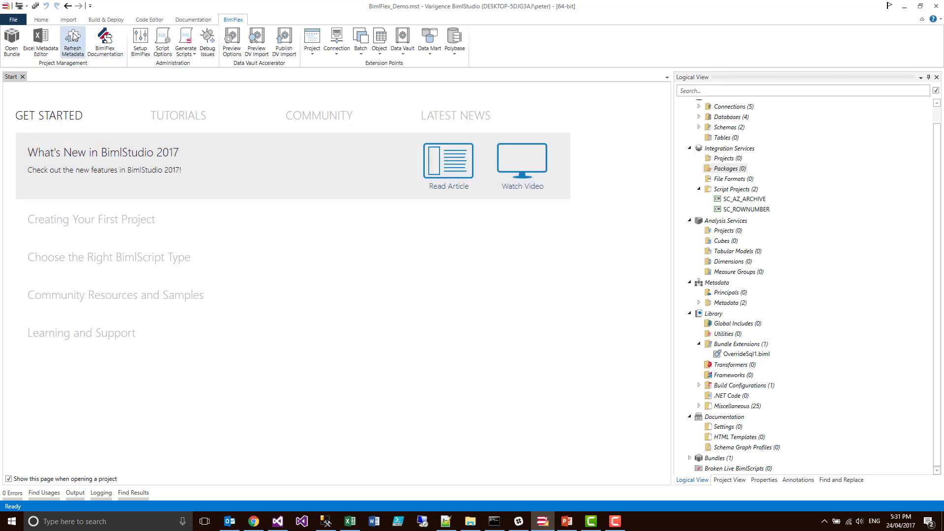
pyautogui.scroll(2, 772, 207)
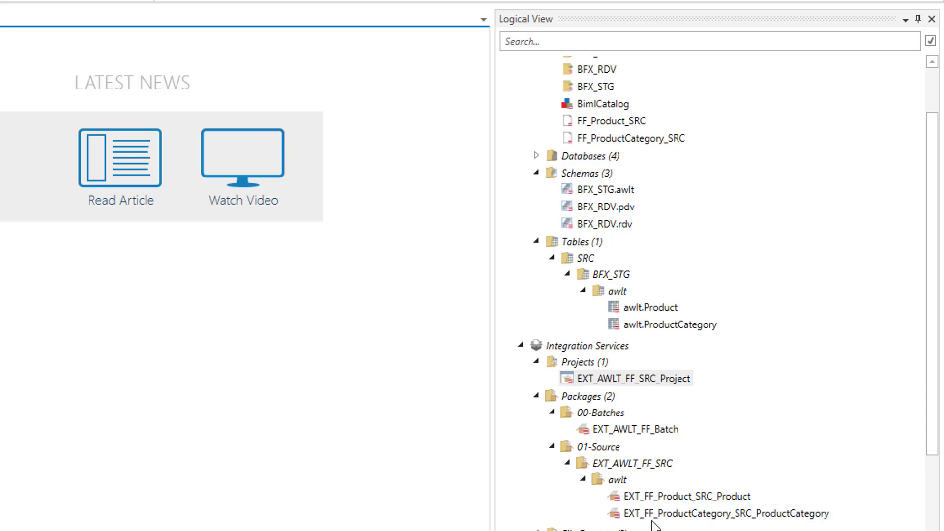
pyautogui.scroll(1, 612, 337)
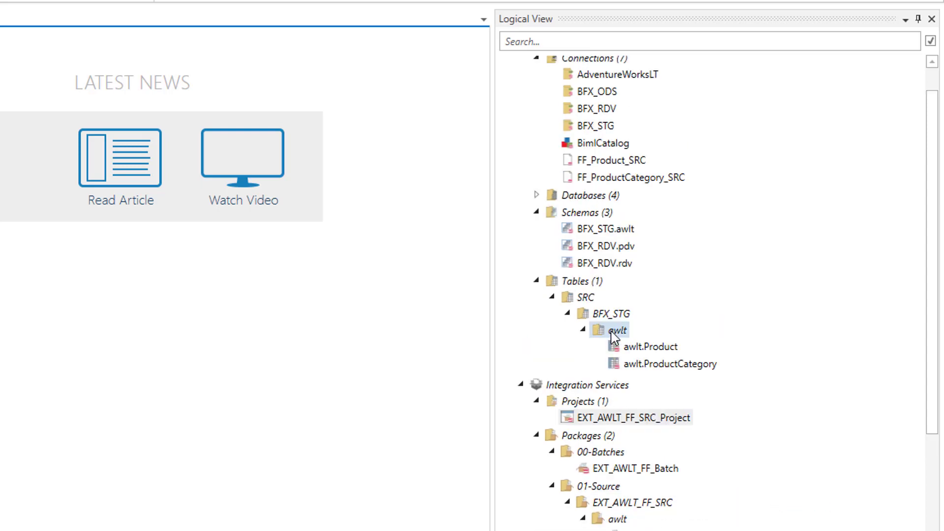
pyautogui.scroll(1, 613, 335)
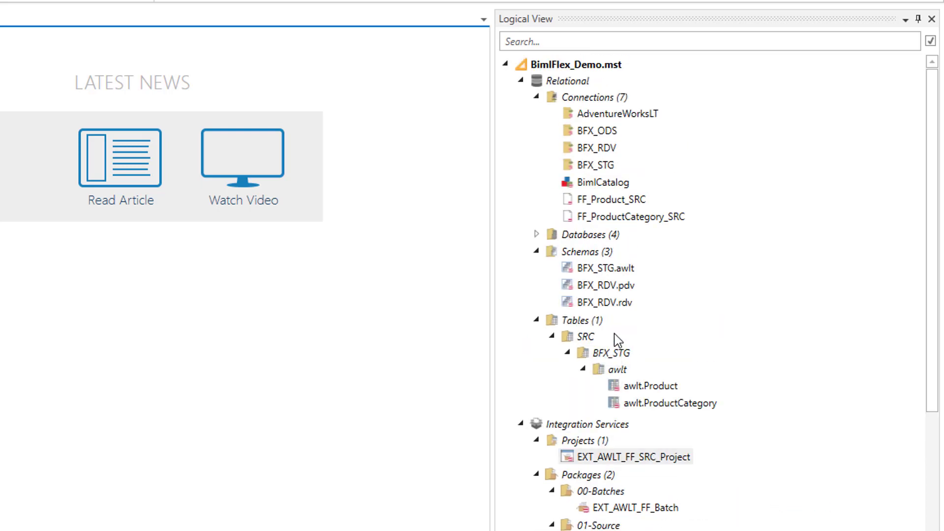
pyautogui.click(536, 97)
pyautogui.click(537, 132)
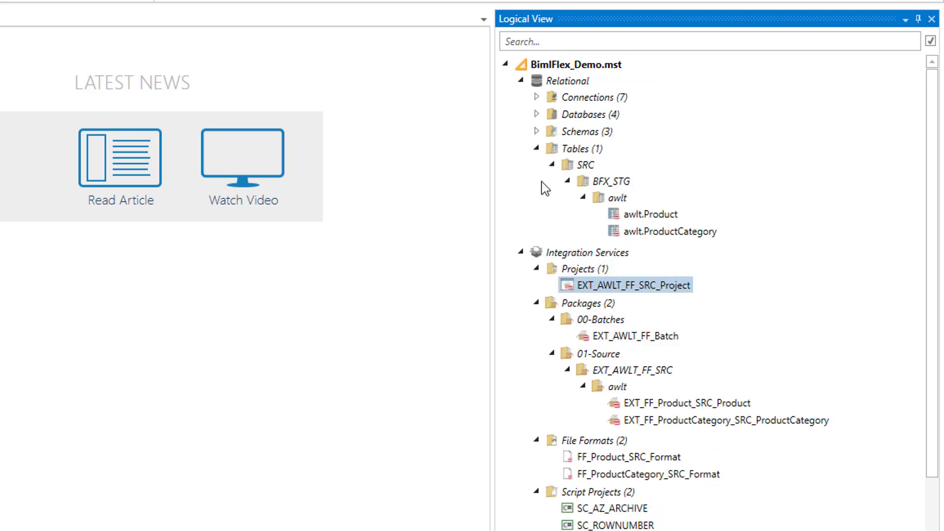
pyautogui.moveTo(629, 215)
pyautogui.mouseDown()
pyautogui.moveTo(644, 231)
pyautogui.moveTo(631, 222)
pyautogui.mouseUp()
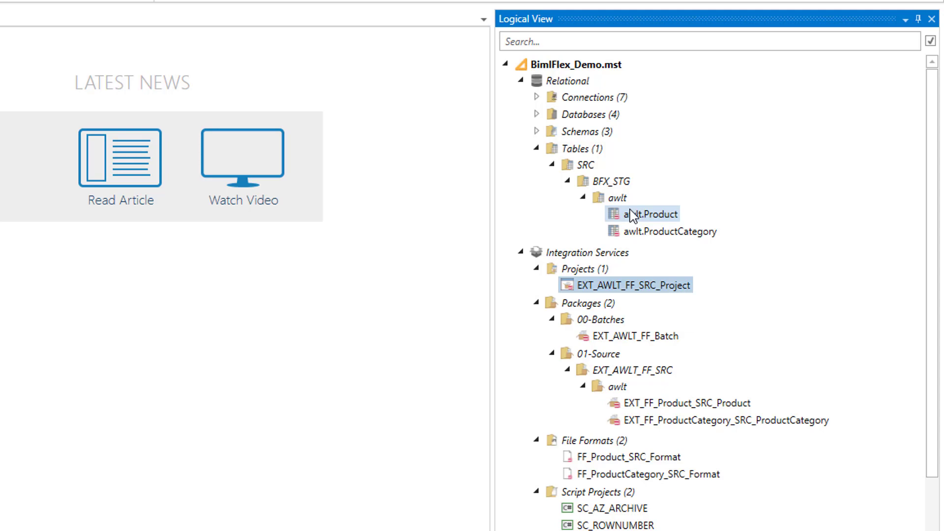
# - Switch to the BimlFlex workbook in Excel and check the UseRecordSourceAsSchema setting on the Configurations sheet
pyautogui.click(351, 521)
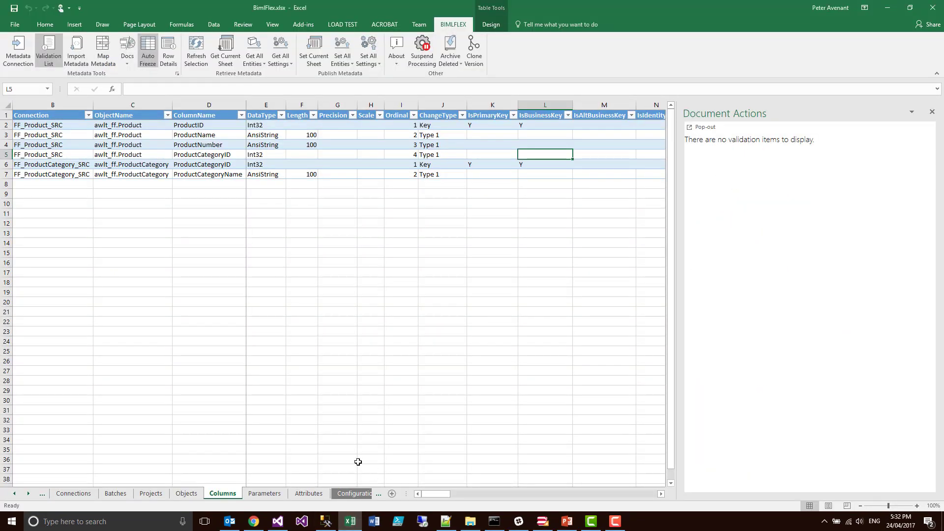
pyautogui.click(355, 494)
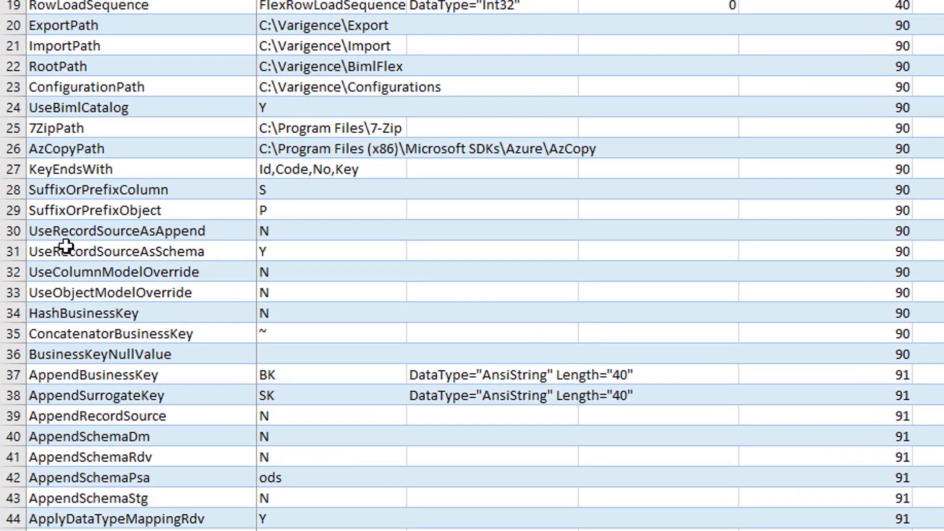
pyautogui.moveTo(65, 254); pyautogui.dragTo(369, 259)
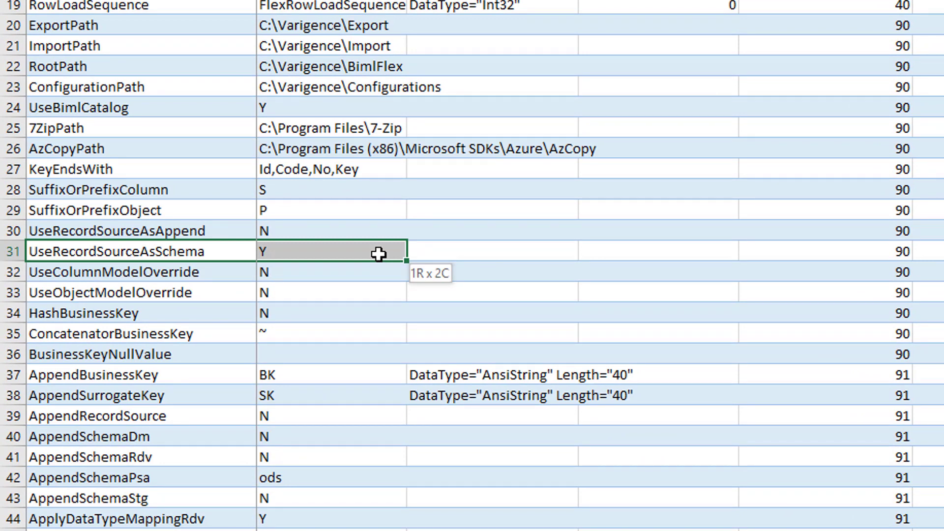
pyautogui.moveTo(378, 253); pyautogui.dragTo(379, 253)
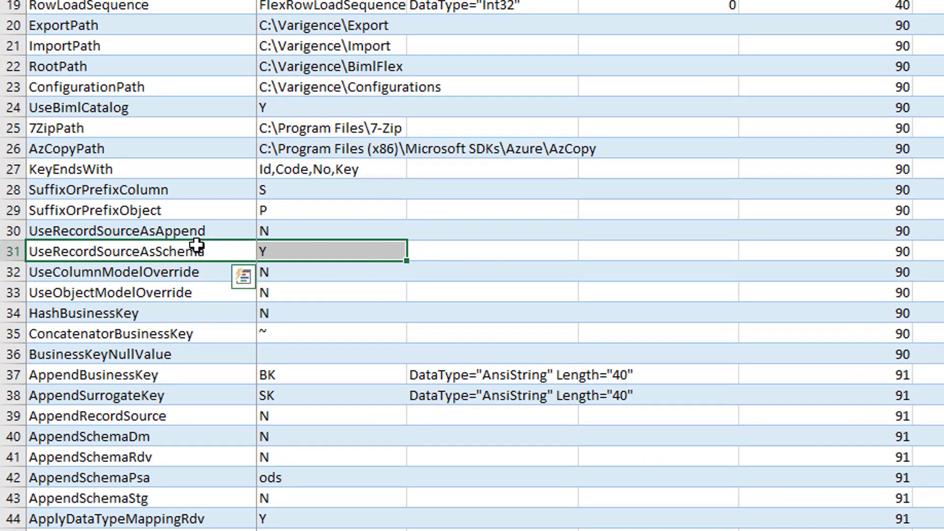
pyautogui.click(196, 269)
pyautogui.moveTo(186, 247); pyautogui.dragTo(264, 250)
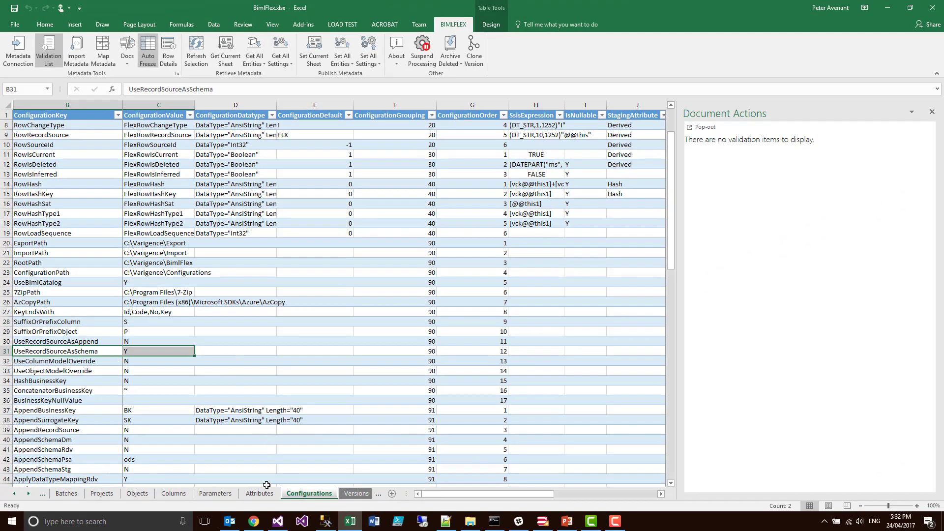
# - Add the attribute key UseRecordSourceAsSchemaConfigurationValue with value N in the first Attributes row and autofit the AttributeKey column
pyautogui.click(264, 494)
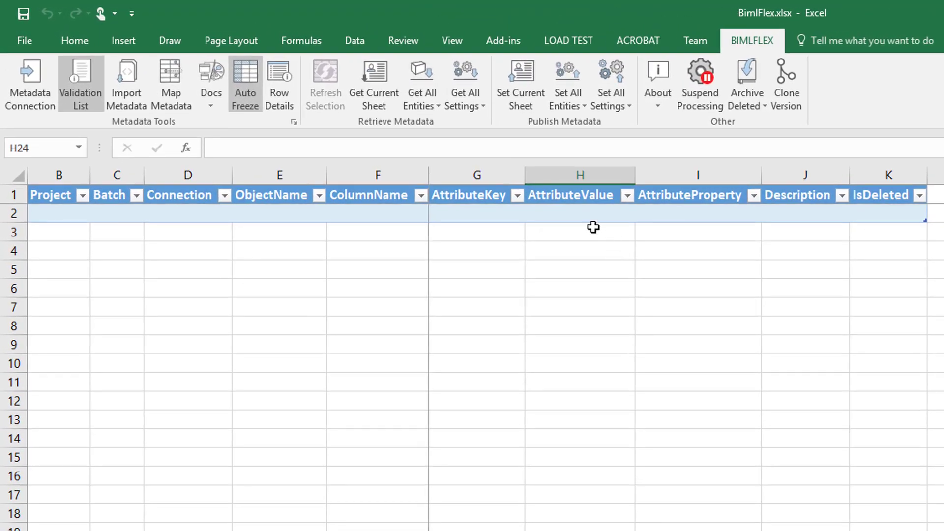
pyautogui.click(458, 213)
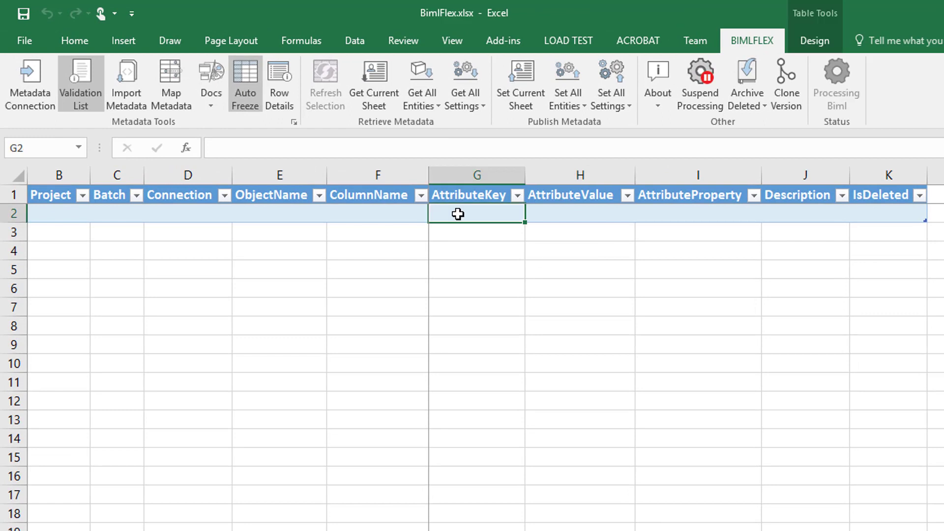
pyautogui.write('UseRecordSourceAsSchemaConfigurationValue\tN')
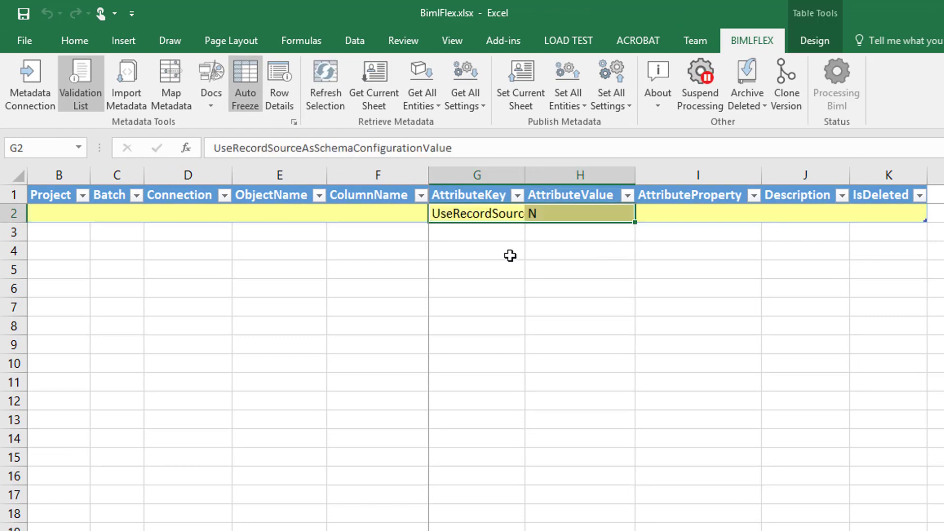
pyautogui.doubleClick(525, 176)
pyautogui.click(569, 212)
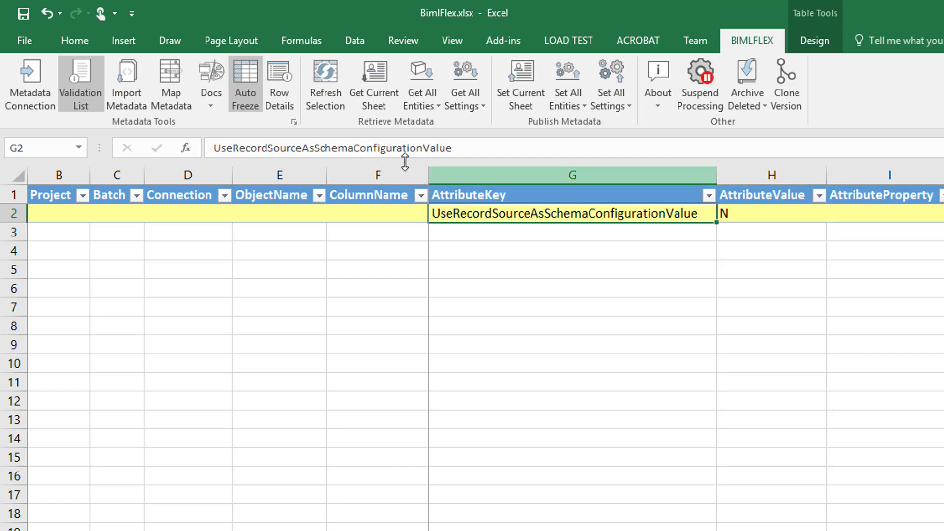
# - Compare the attribute key's name with the UseRecordSourceAsSchema entry on the Configurations sheet and return to the Attributes sheet
pyautogui.press('F2')
pyautogui.moveTo(214, 148); pyautogui.dragTo(354, 148)
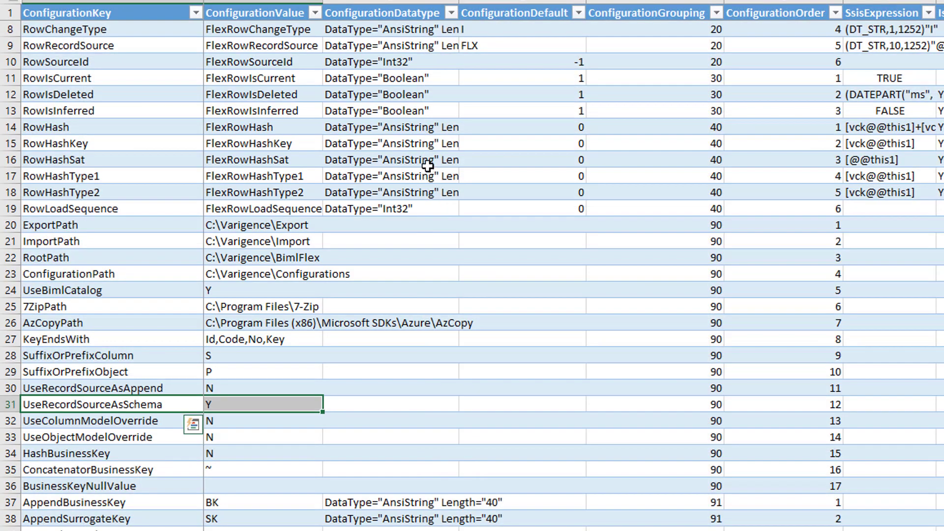
pyautogui.click(75, 408)
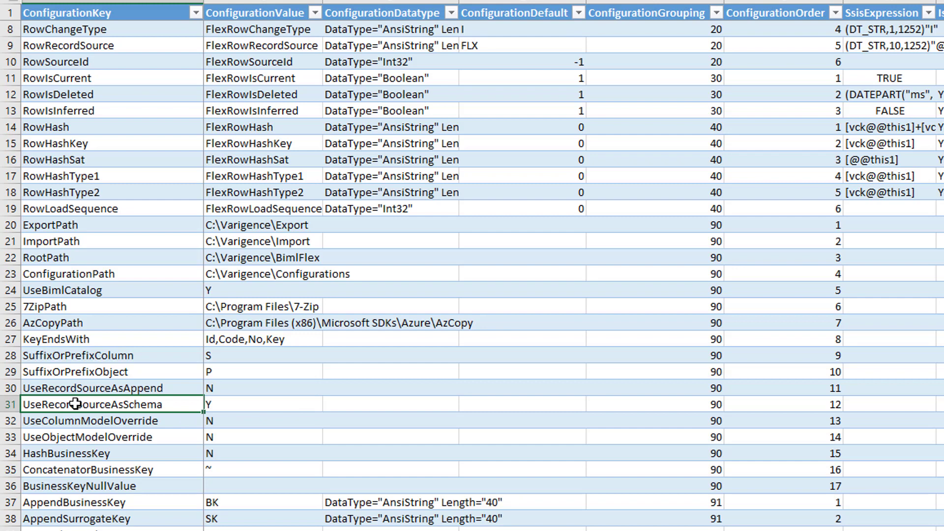
pyautogui.click(234, 404)
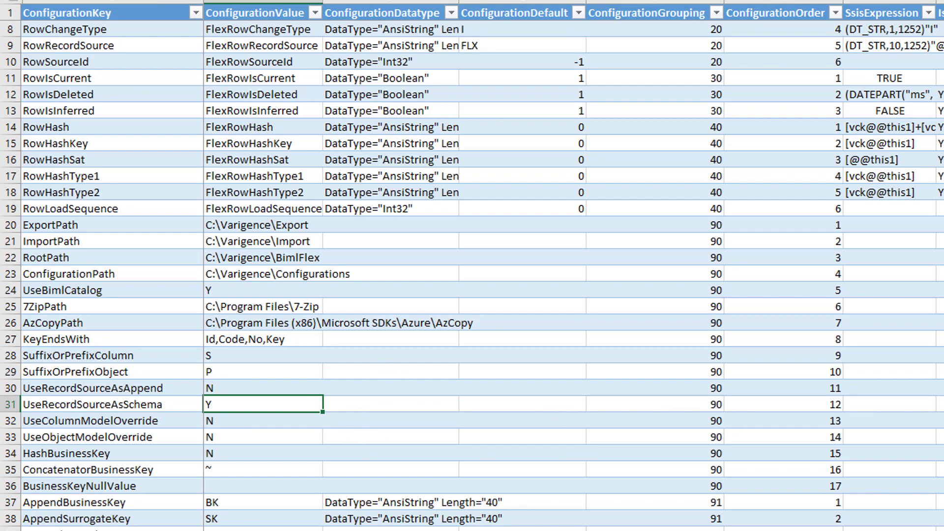
pyautogui.hotkey('alt', 'Tab')
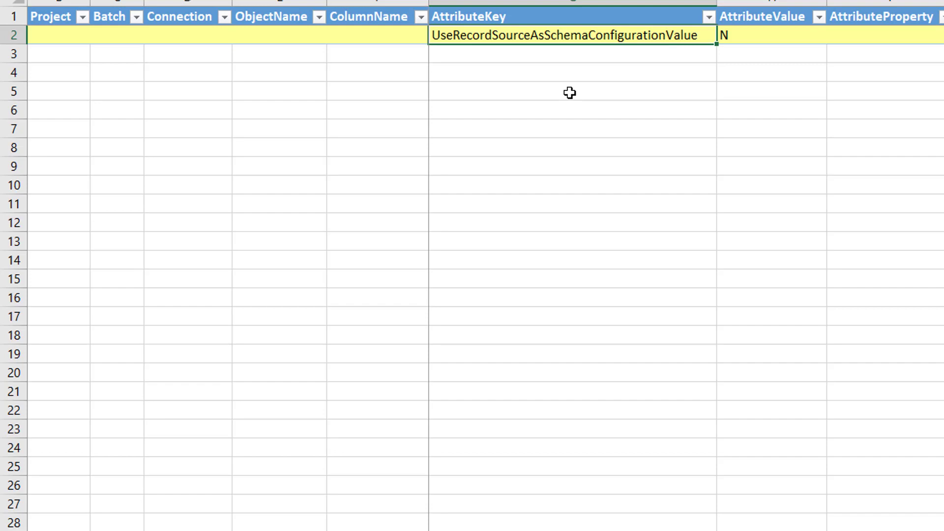
# - Add a second UseRecordSourceAsSchemaConfigurationValue attribute with value N, and assign the two rows to connections FF_Product_SRC and FF_ProductCategory_SRC respectively
pyautogui.click(547, 57)
pyautogui.write('UseRecordSourceAsSchemaConfigurationValue\tN')
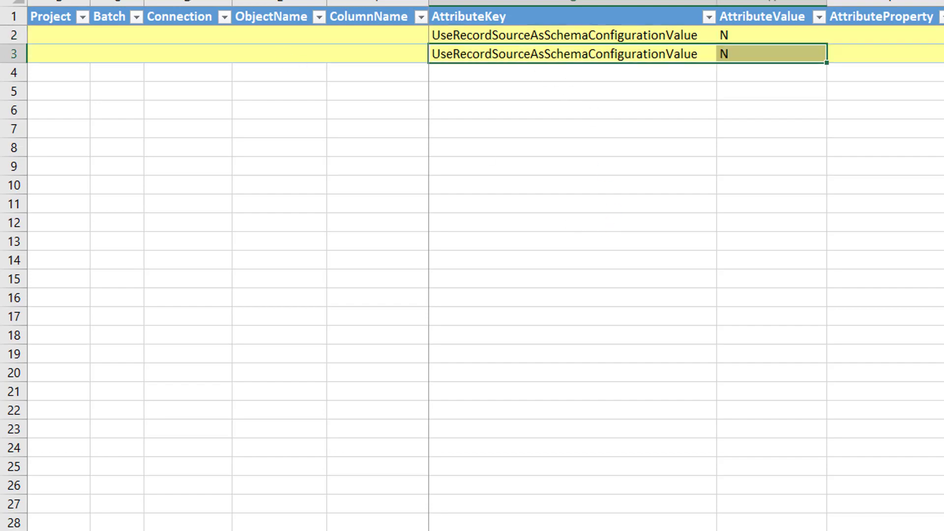
pyautogui.click(193, 30)
pyautogui.moveTo(232, 2); pyautogui.dragTo(302, 1)
pyautogui.click(310, 37)
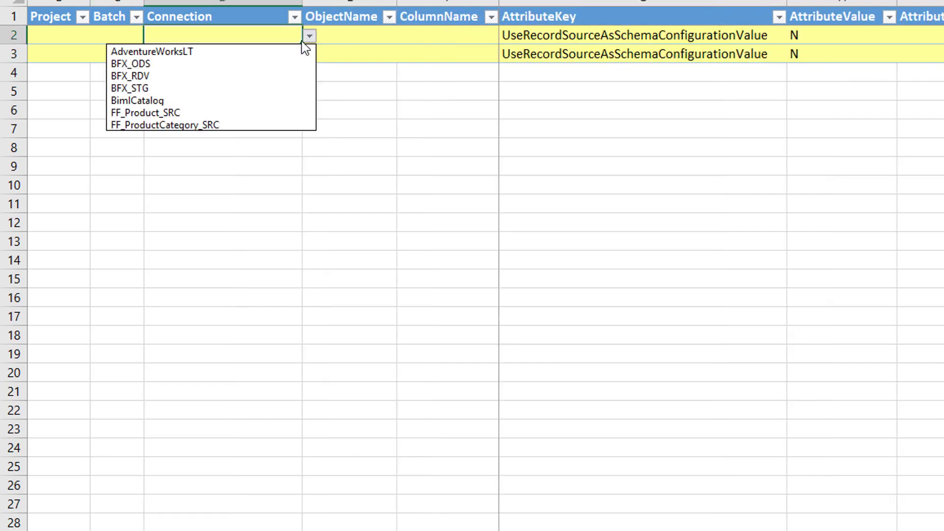
pyautogui.click(200, 114)
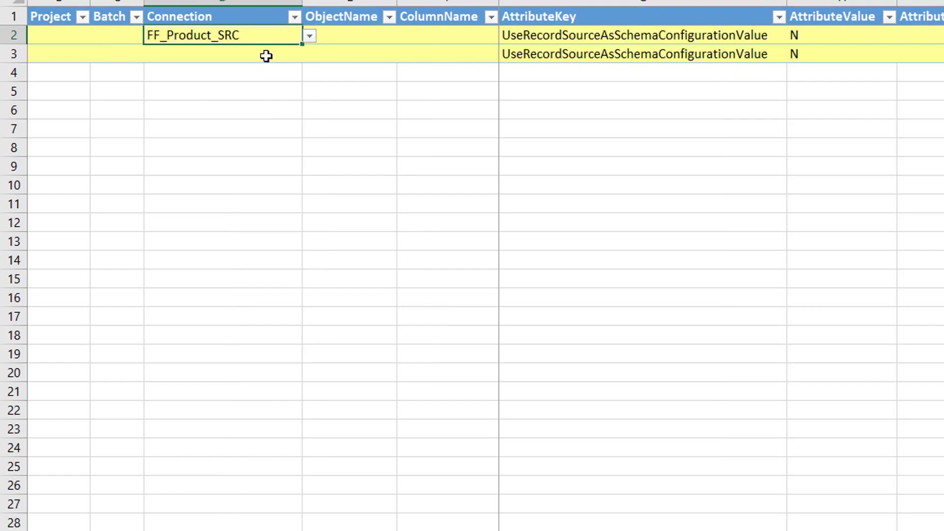
pyautogui.click(269, 54)
pyautogui.click(310, 57)
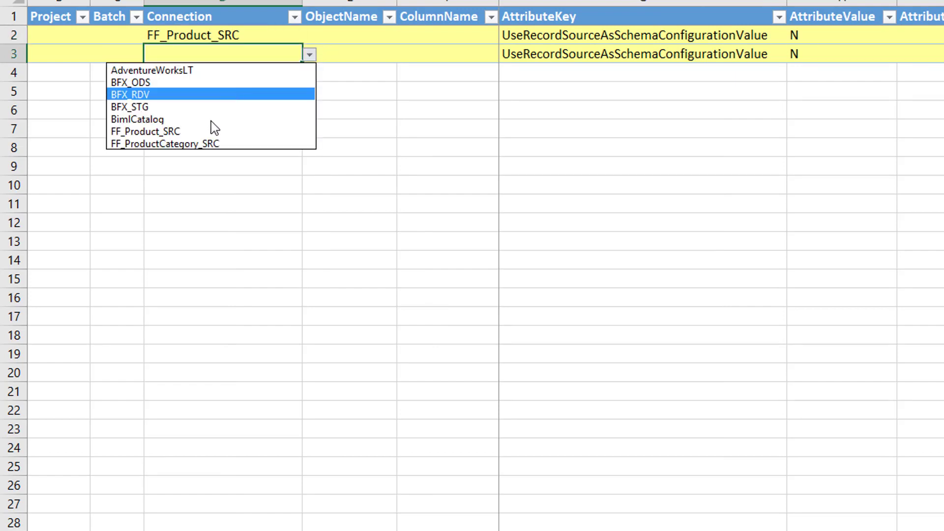
pyautogui.click(204, 146)
# - Publish the Attributes sheet with both connection-level overrides
pyautogui.hotkey('ctrl', 'a')
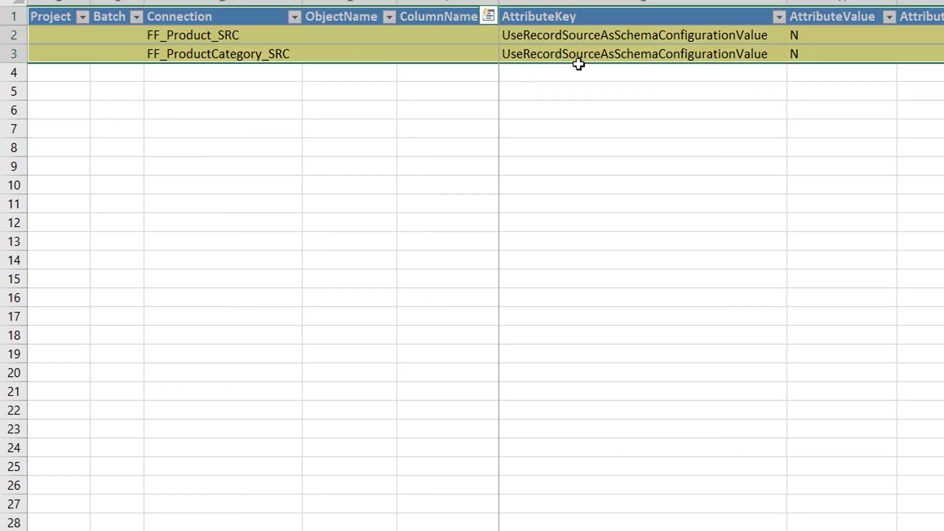
pyautogui.click(565, 53)
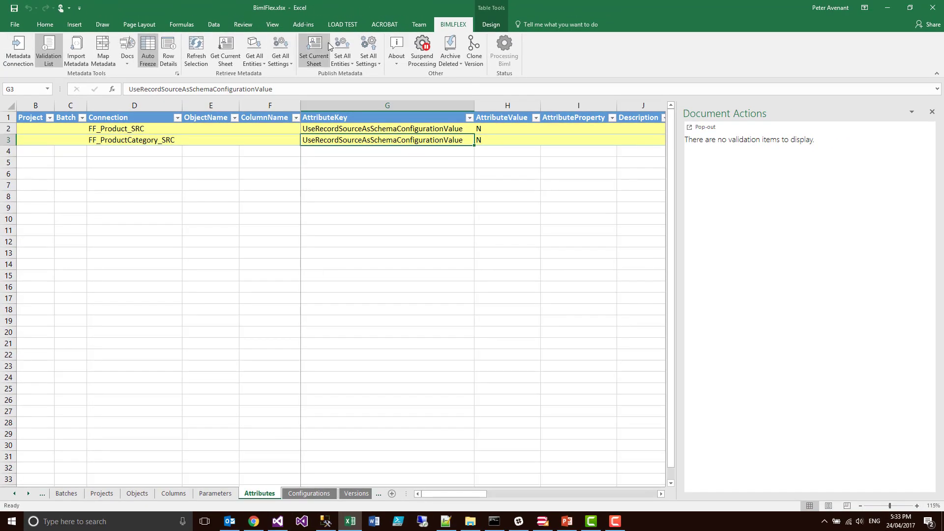
pyautogui.click(328, 46)
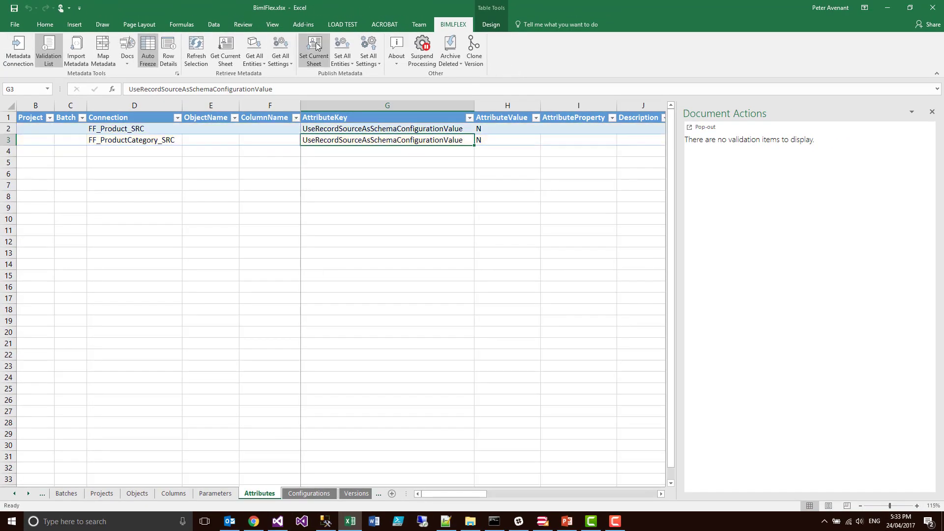
# - Switch to BimlStudio and refresh the project metadata to apply the published attributes
pyautogui.click(549, 529)
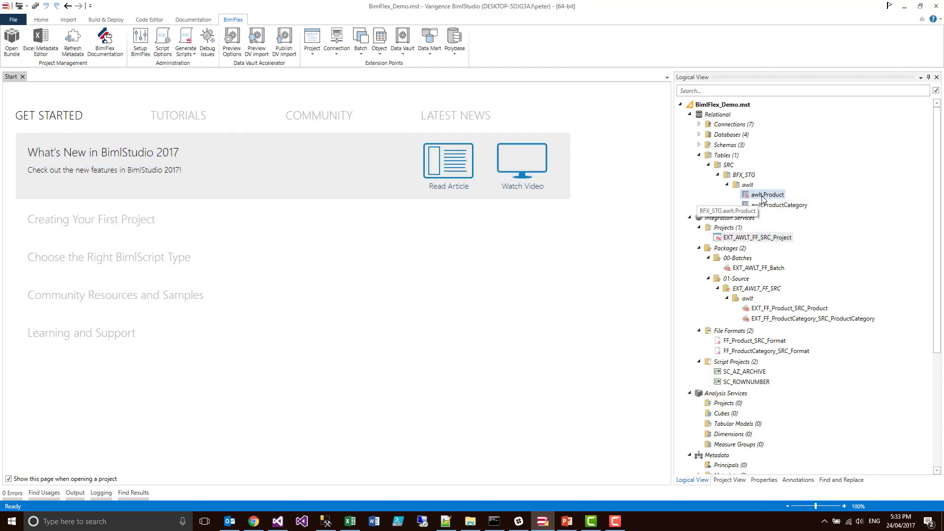
pyautogui.click(72, 42)
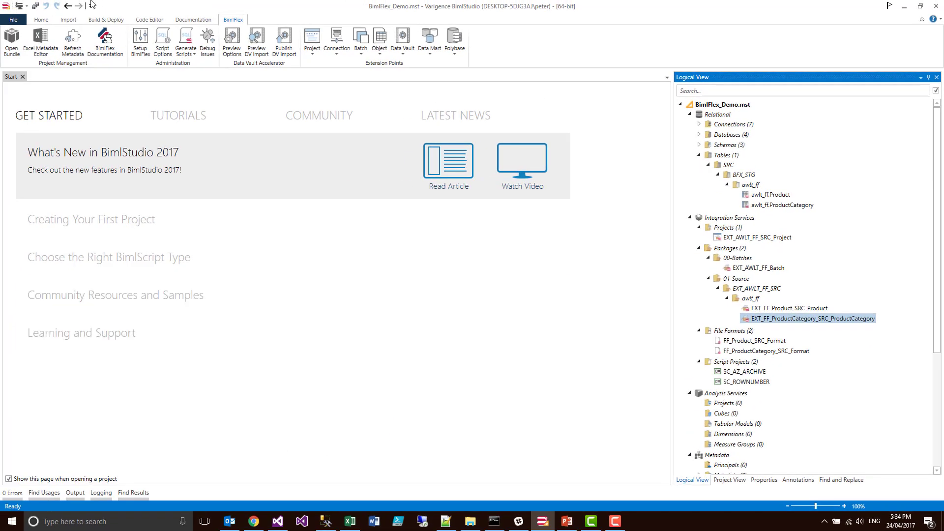
# - Build the BimlFlex_Demo project and switch to the generated EXT_AWLT_FF_SRC_Project solution in Visual Studio
pyautogui.click(19, 6)
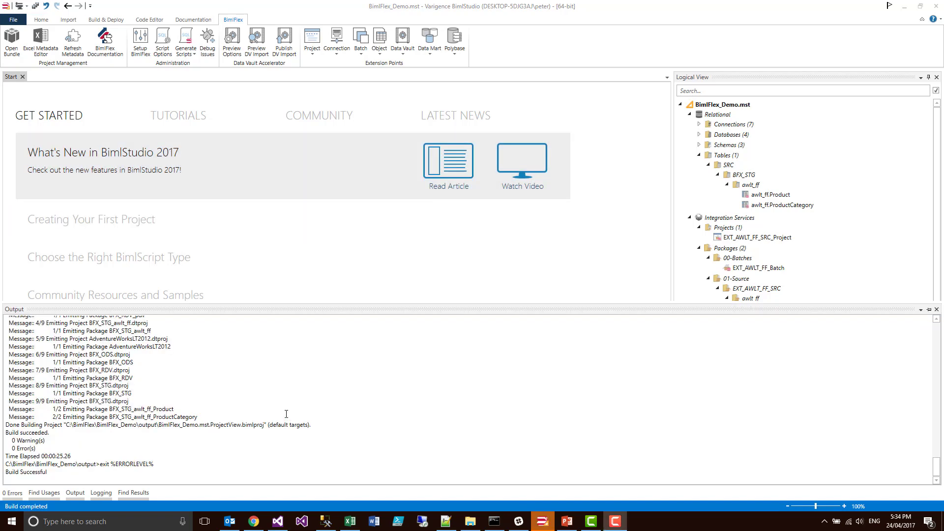
pyautogui.click(277, 521)
pyautogui.click(448, 287)
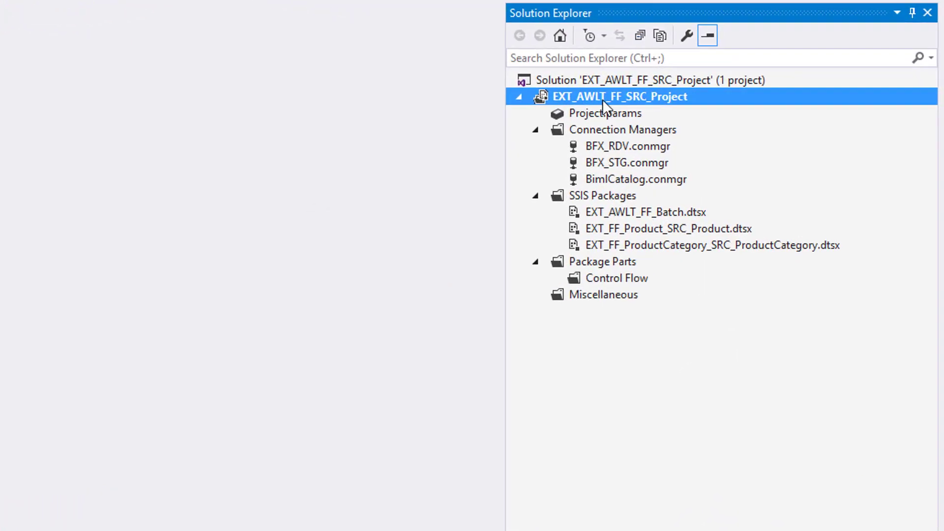
# - Open the EXT_AWLT_FF_Batch package, examine its two Execute Package tasks, and bring up the EXT_FF_Product_SRC_Product package's control flow
pyautogui.doubleClick(622, 211)
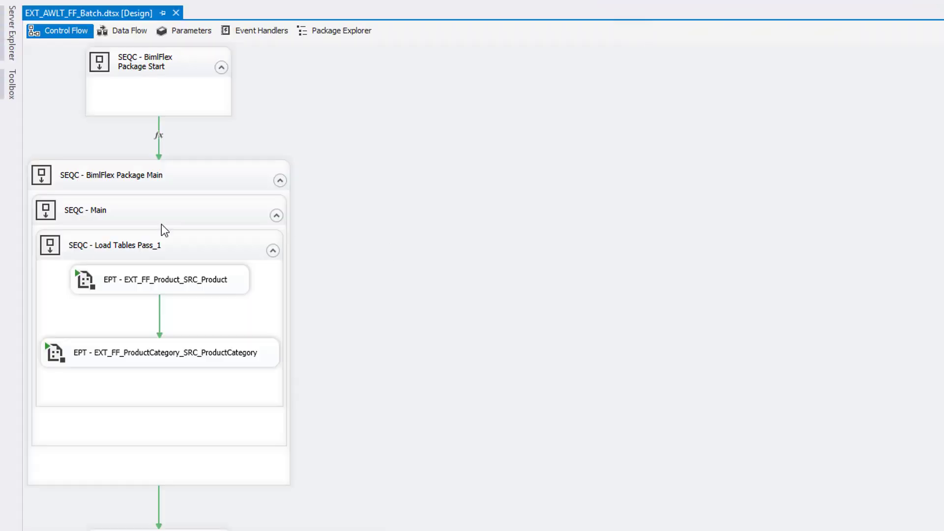
pyautogui.click(205, 282)
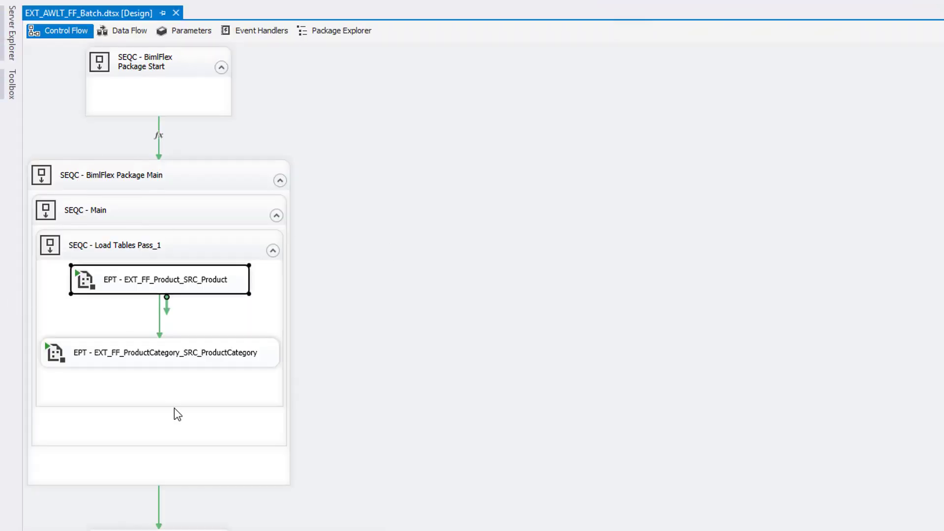
pyautogui.click(183, 354)
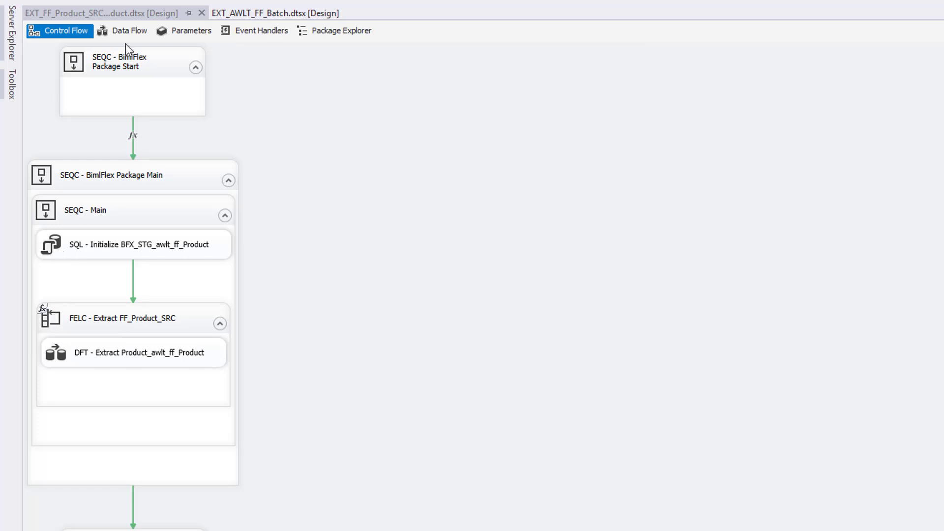
pyautogui.scroll(2, 361, 441)
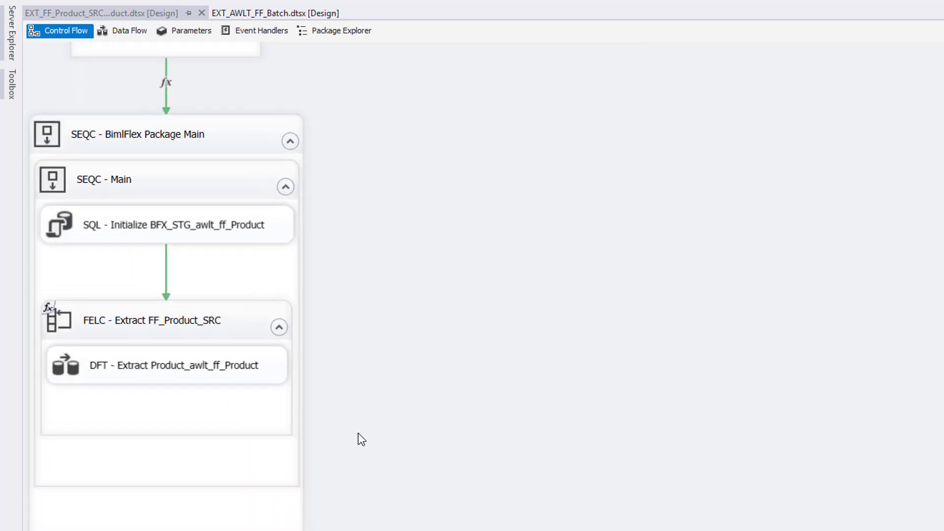
# - Examine the FELC - Extract FF_Product_SRC loop's collection folder, file pattern and Directory expression, and close its editor without changes
pyautogui.click(123, 326)
pyautogui.doubleClick(54, 320)
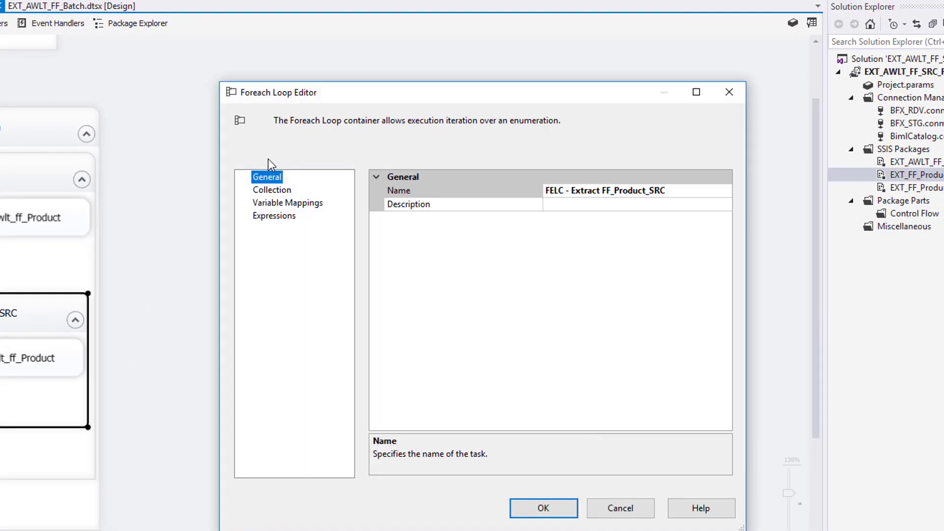
pyautogui.click(272, 190)
pyautogui.moveTo(460, 306); pyautogui.dragTo(359, 305)
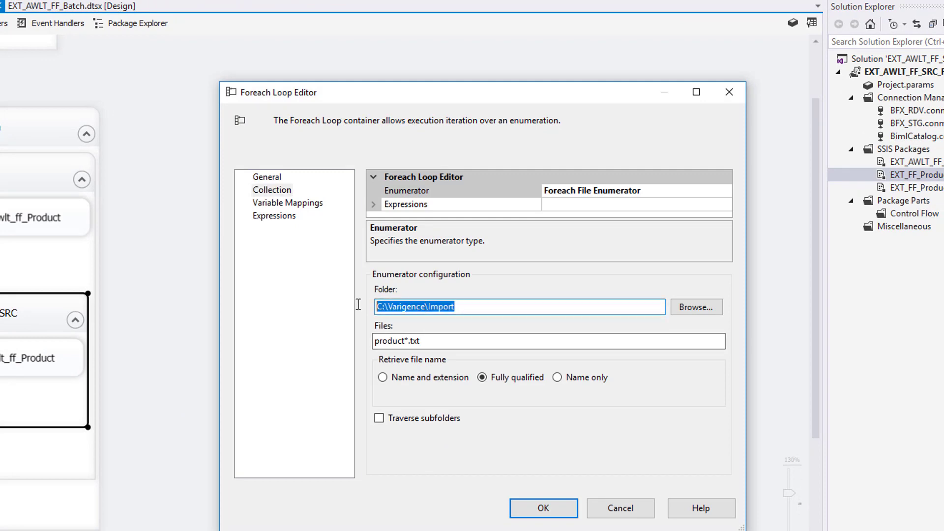
pyautogui.moveTo(444, 342); pyautogui.dragTo(369, 337)
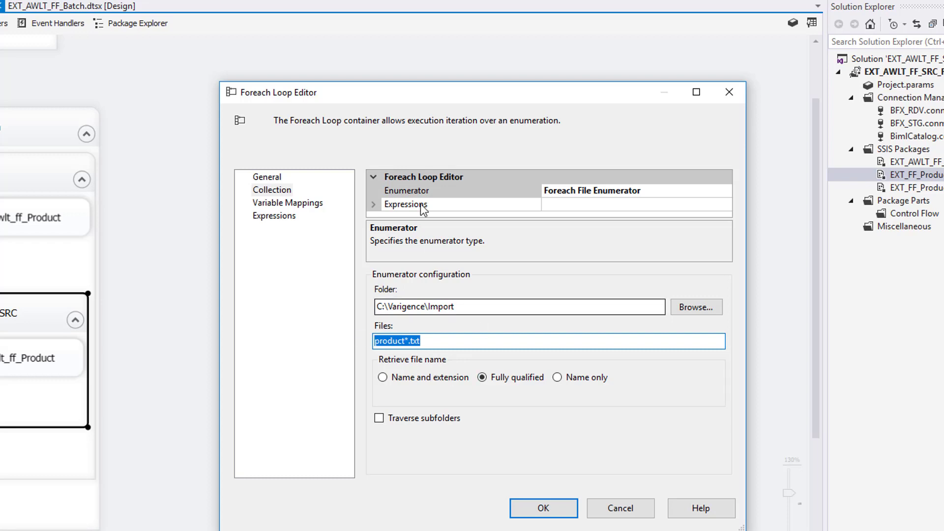
pyautogui.click(373, 204)
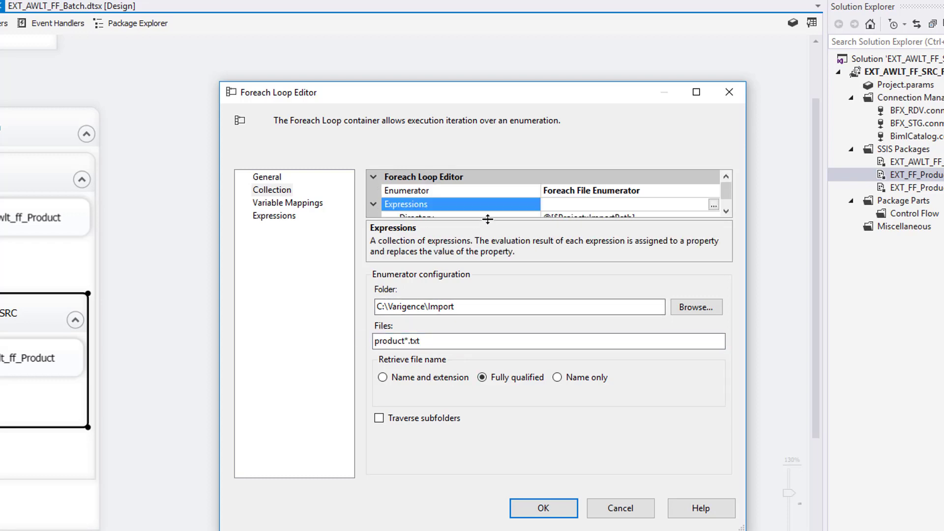
pyautogui.moveTo(484, 243); pyautogui.dragTo(482, 276)
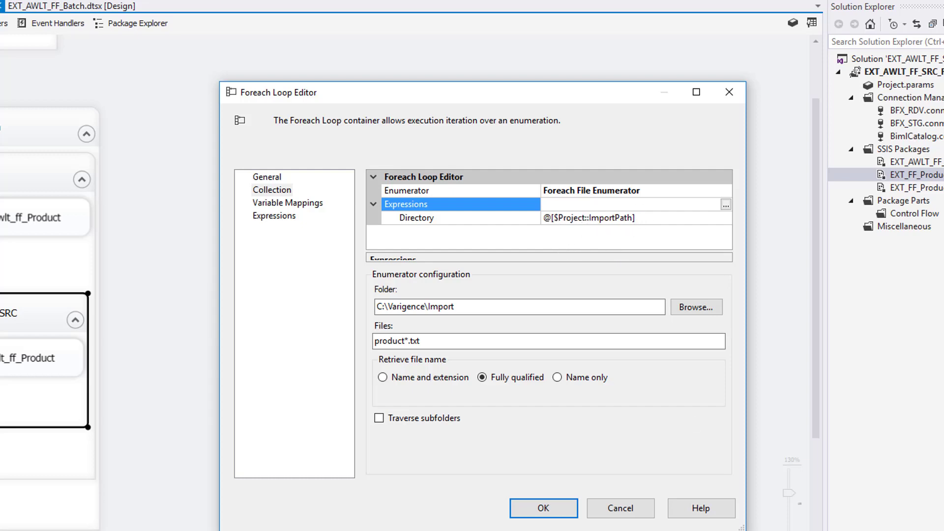
pyautogui.click(614, 511)
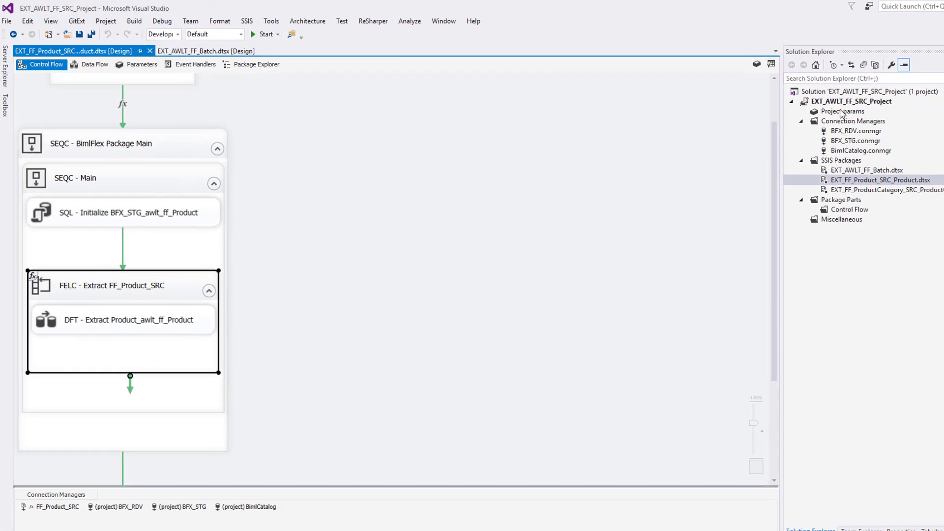
# - Review the project parameters, and inspect the product Foreach Loop's Directory expression in the expression builder without changing it
pyautogui.doubleClick(903, 88)
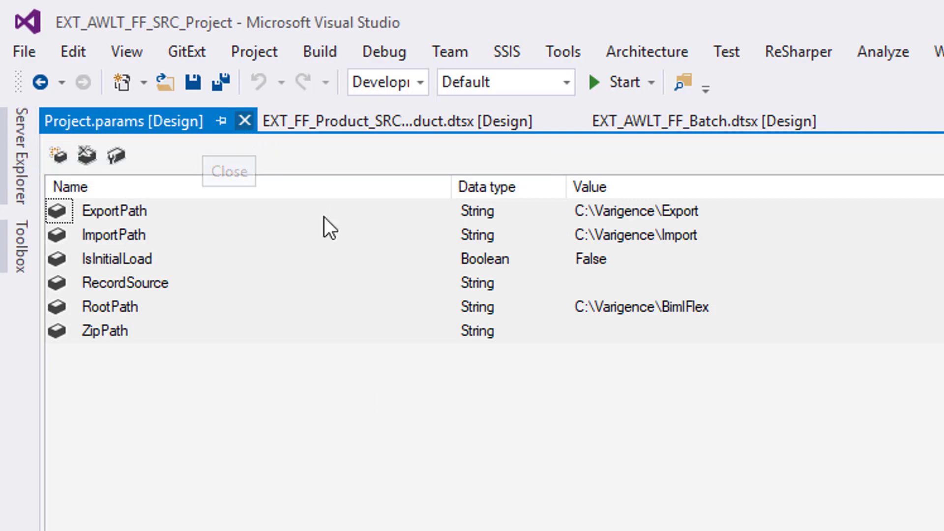
pyautogui.click(244, 122)
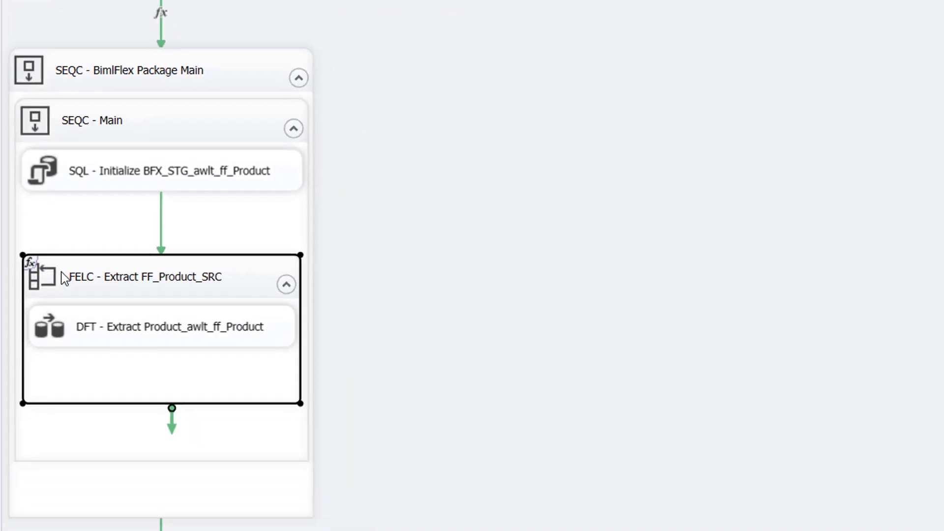
pyautogui.doubleClick(50, 224)
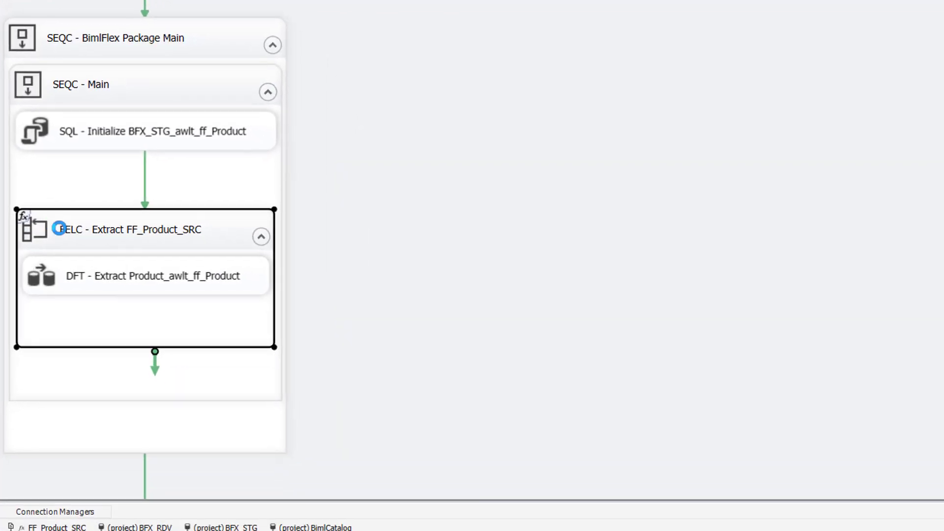
pyautogui.click(465, 103)
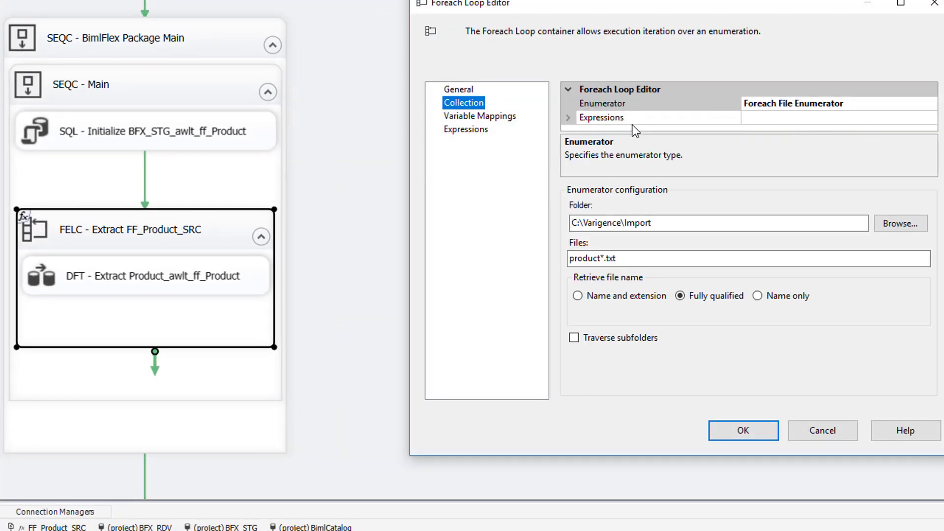
pyautogui.click(585, 121)
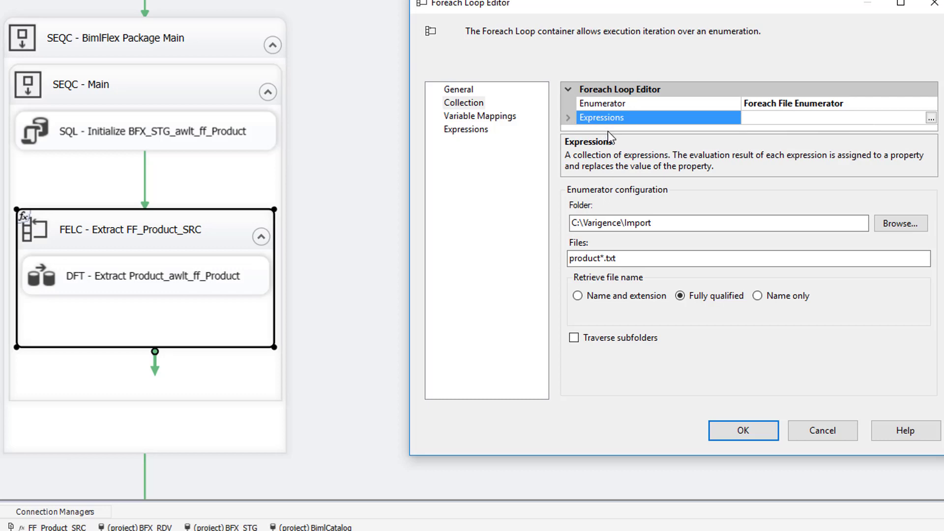
pyautogui.moveTo(684, 133); pyautogui.dragTo(684, 173)
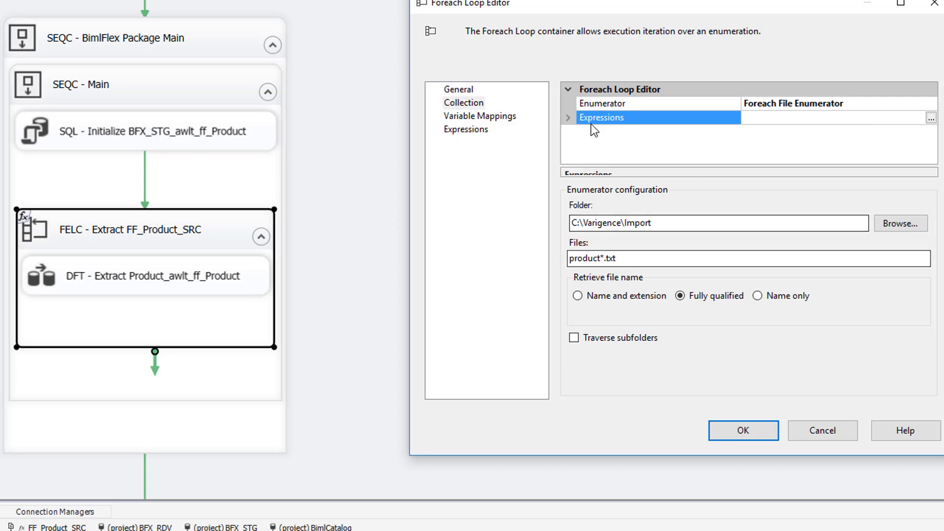
pyautogui.click(568, 118)
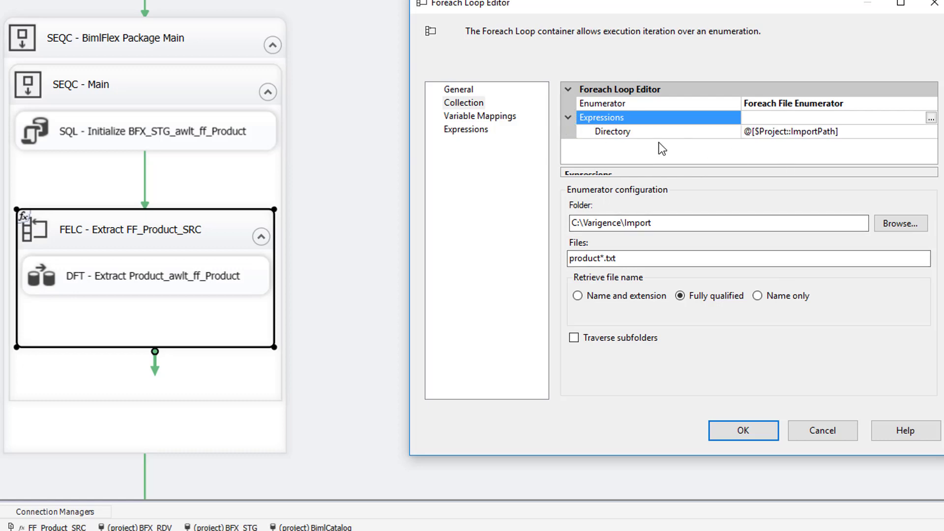
pyautogui.click(704, 132)
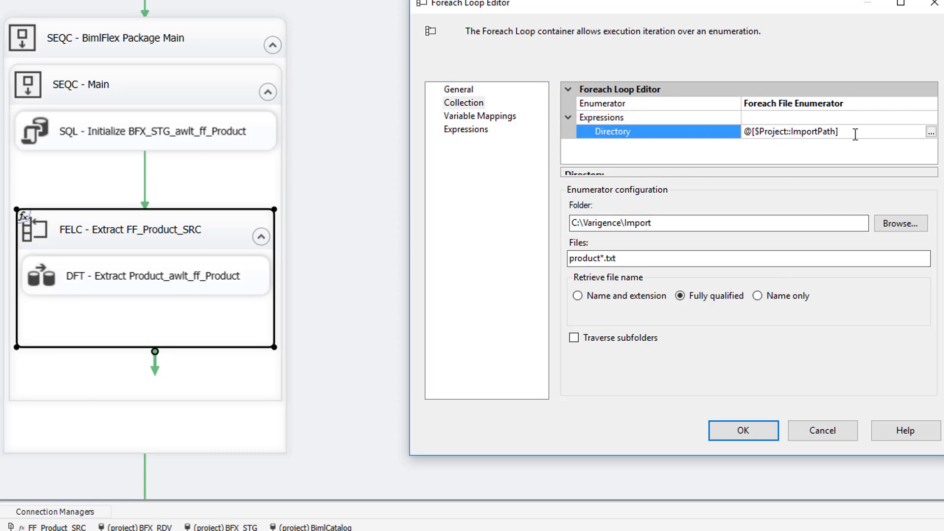
pyautogui.click(931, 131)
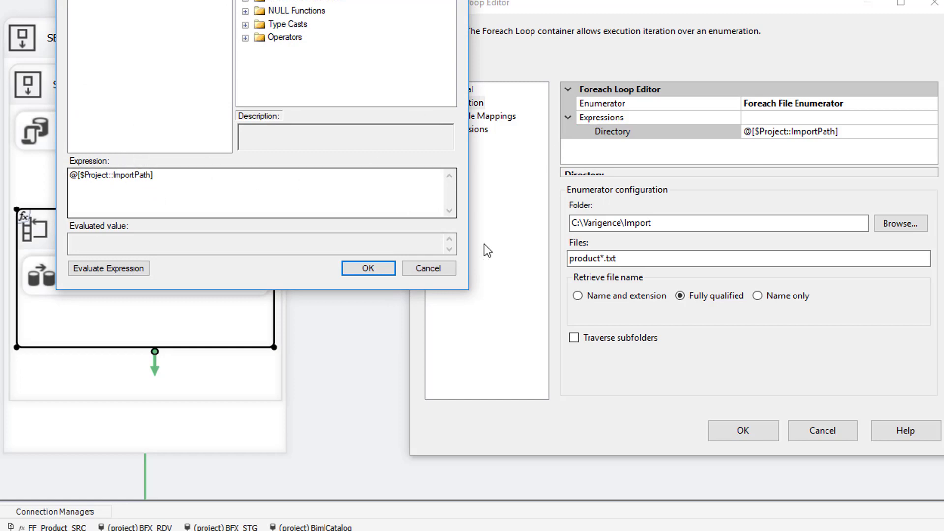
pyautogui.click(427, 268)
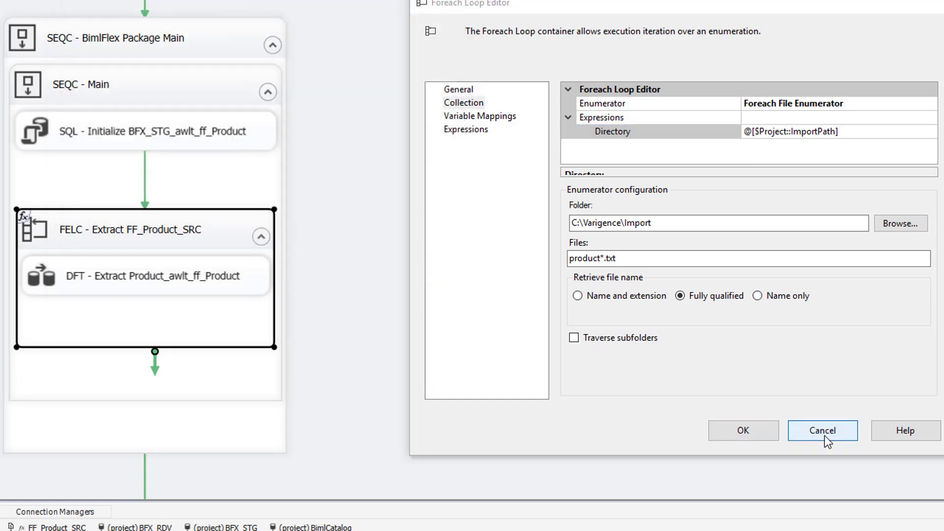
pyautogui.click(816, 433)
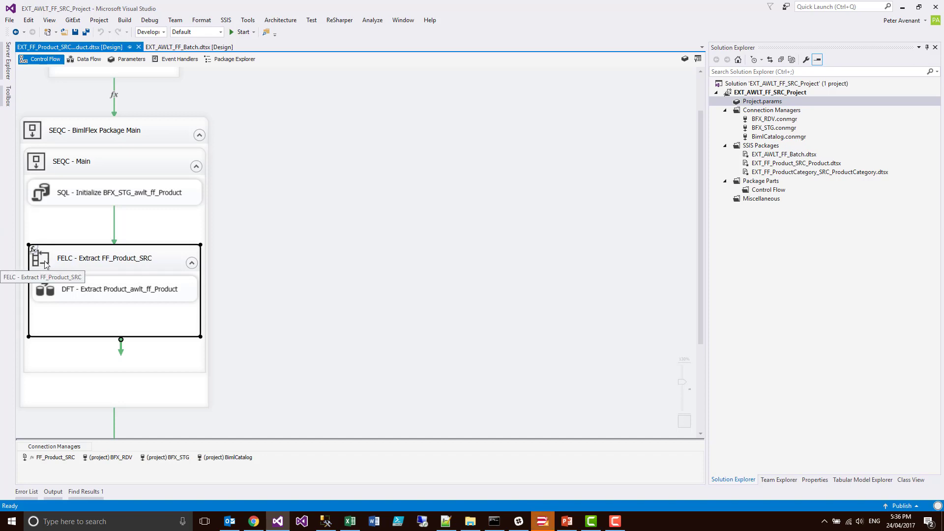
# - Switch to the BimlFlex Excel workbook and locate the ImportPath value on the Configurations sheet
pyautogui.click(349, 522)
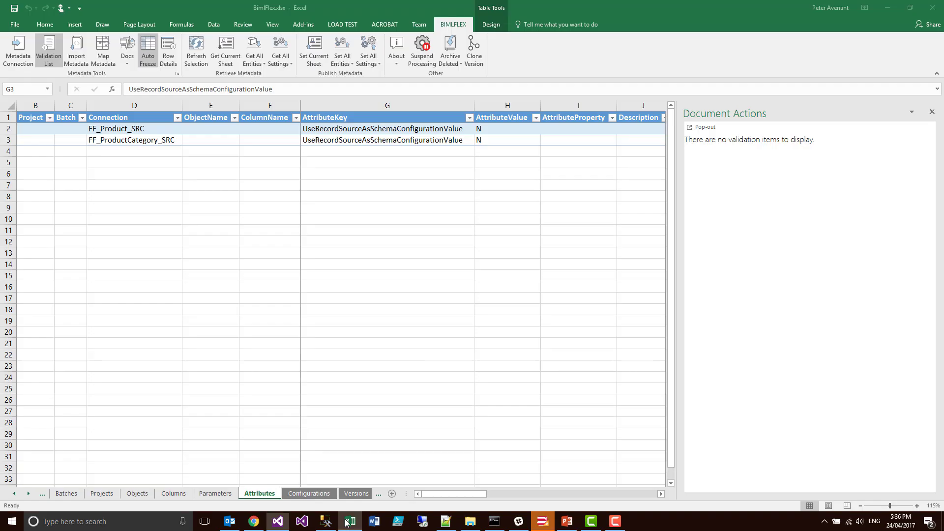
pyautogui.click(315, 493)
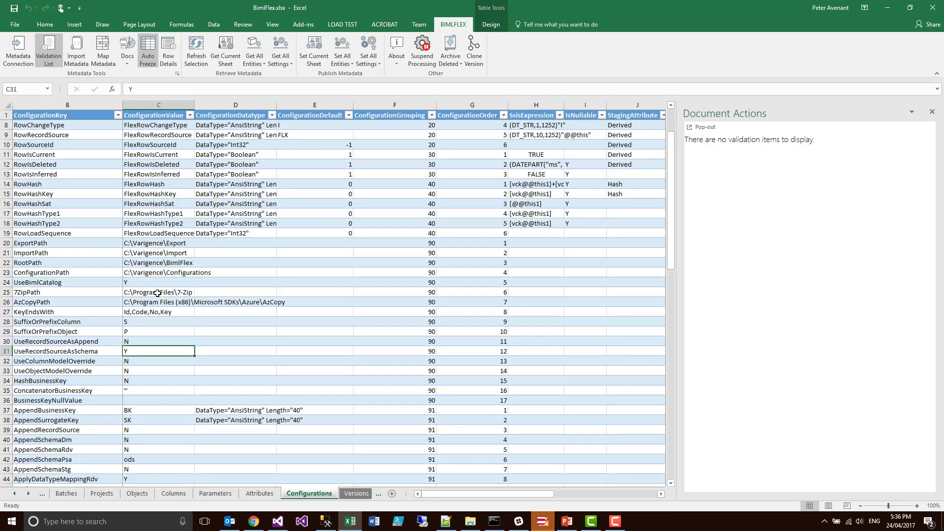
pyautogui.scroll(-7, 131, 288)
pyautogui.scroll(-17, 130, 288)
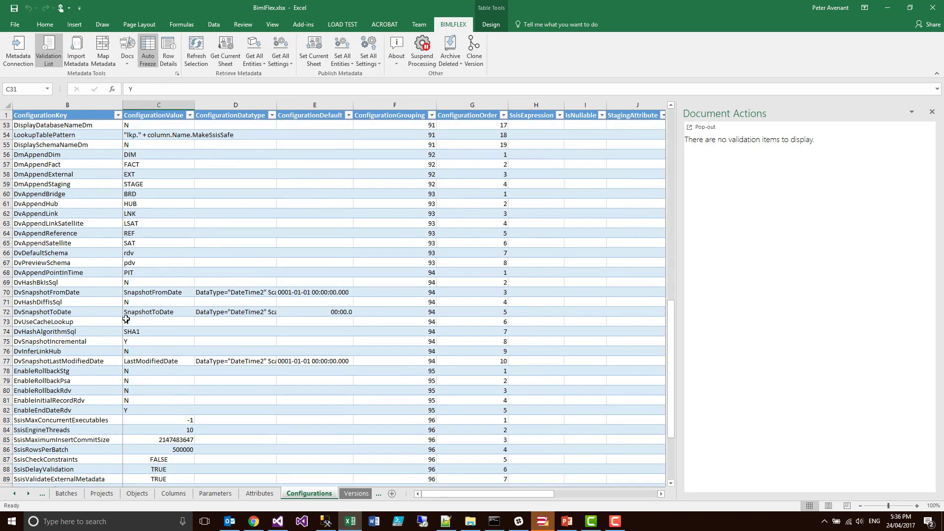
pyautogui.scroll(20, 133, 320)
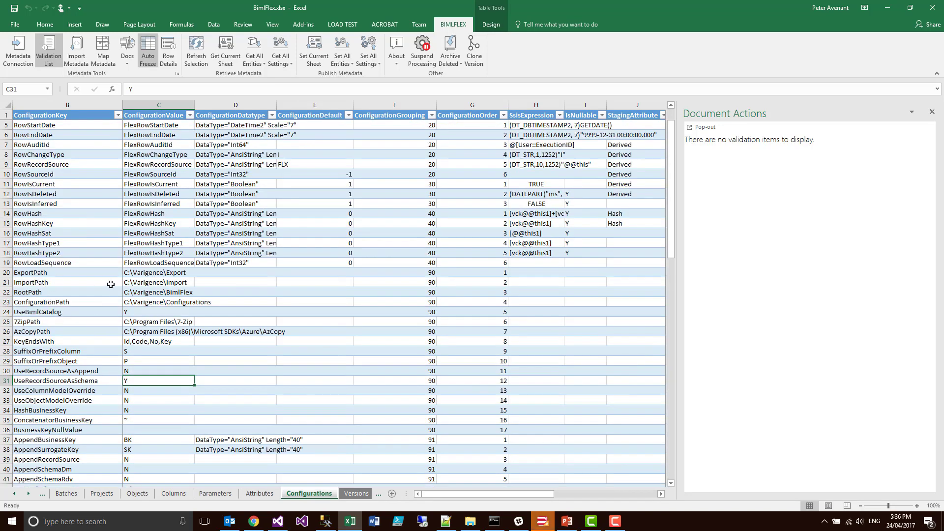
pyautogui.click(137, 285)
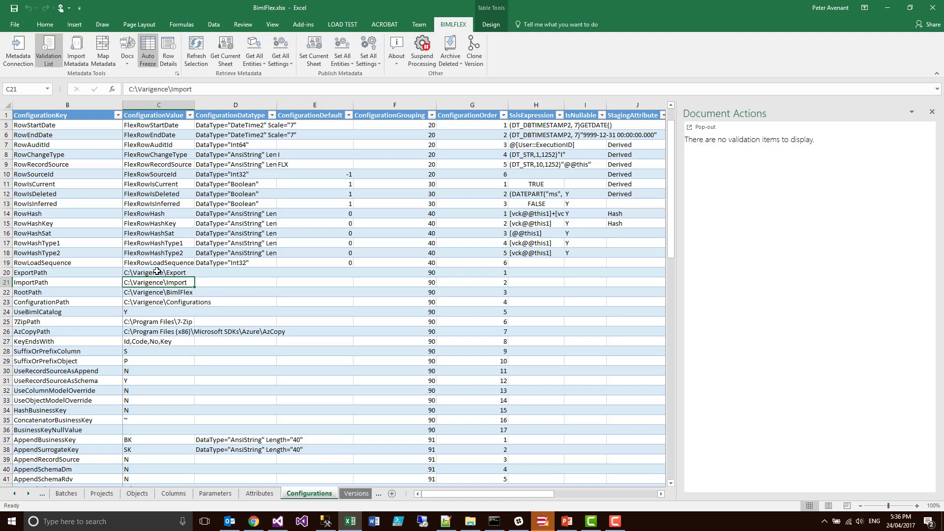
# - Switch to BimlStudio and add a Project Parameter extension point to the project
pyautogui.click(541, 521)
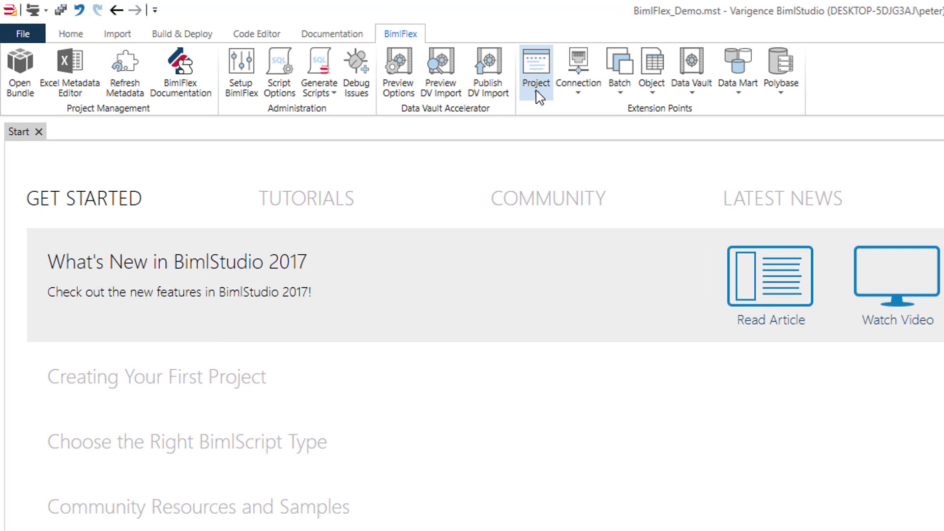
pyautogui.click(538, 94)
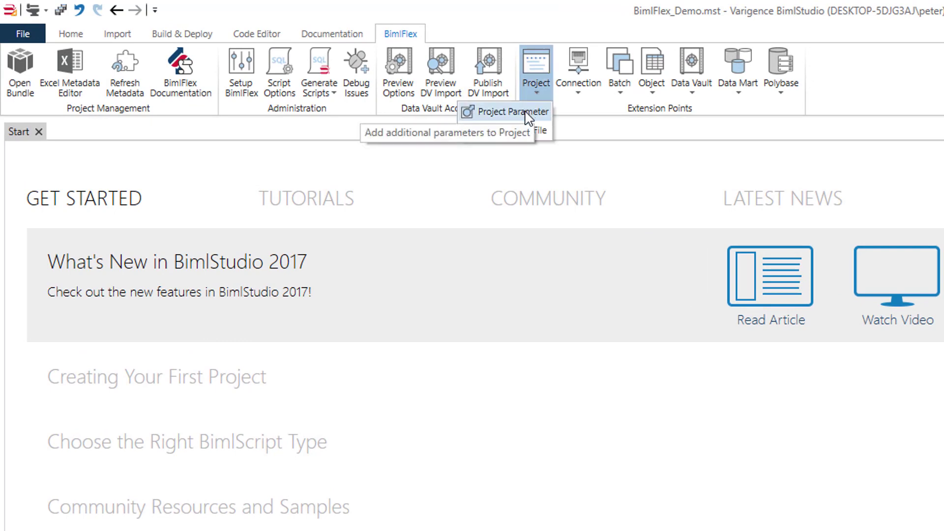
pyautogui.click(525, 112)
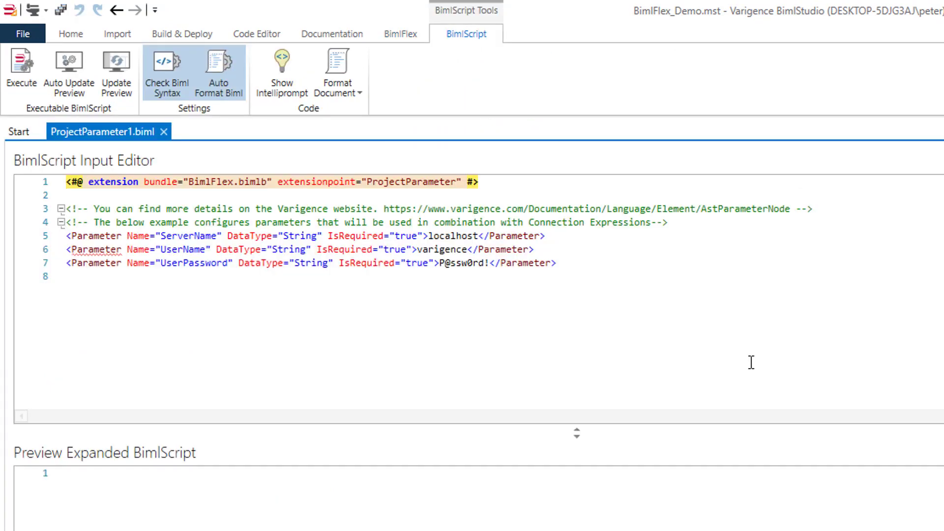
# - Delete the sample comments and Parameter elements from ProjectParameter1.biml, keeping only the ProjectParameter extension directive
pyautogui.moveTo(586, 436); pyautogui.dragTo(585, 530)
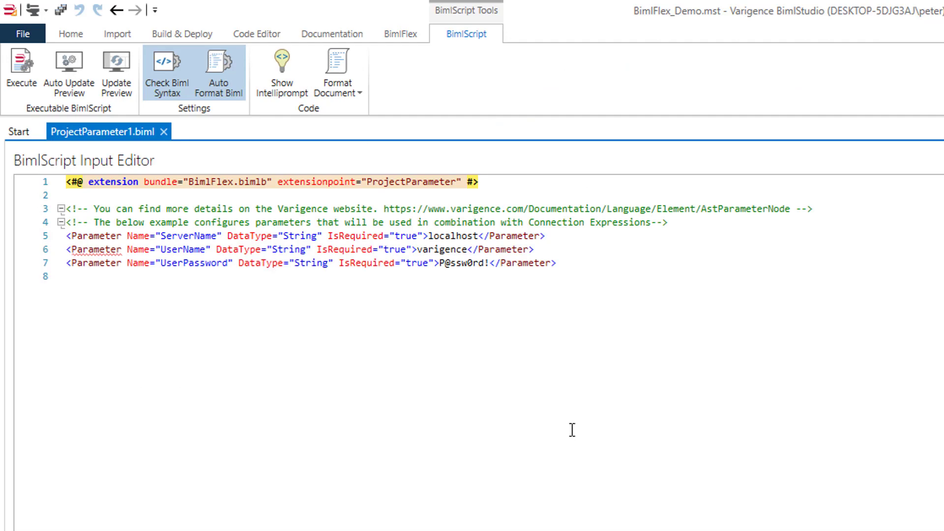
pyautogui.scroll(3, 571, 431)
pyautogui.scroll(-2, 586, 424)
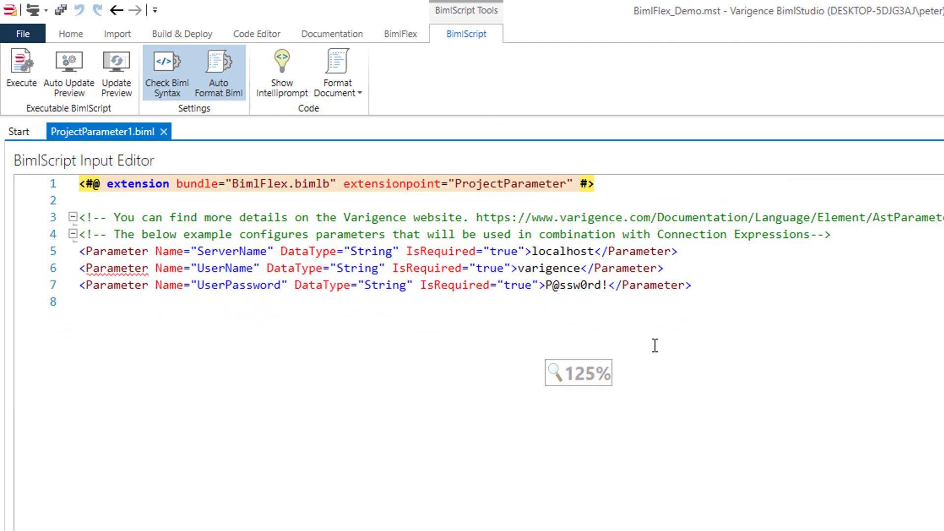
pyautogui.moveTo(693, 285); pyautogui.dragTo(52, 218)
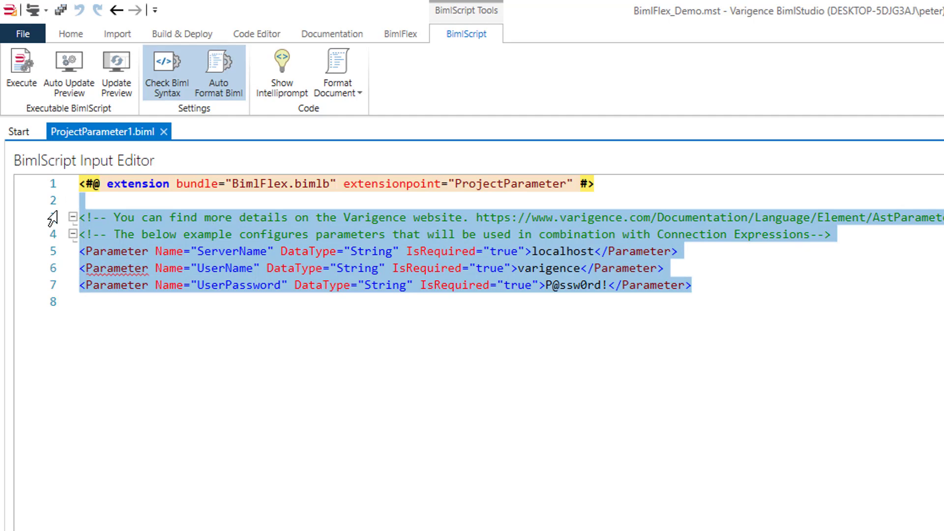
pyautogui.press('Delete')
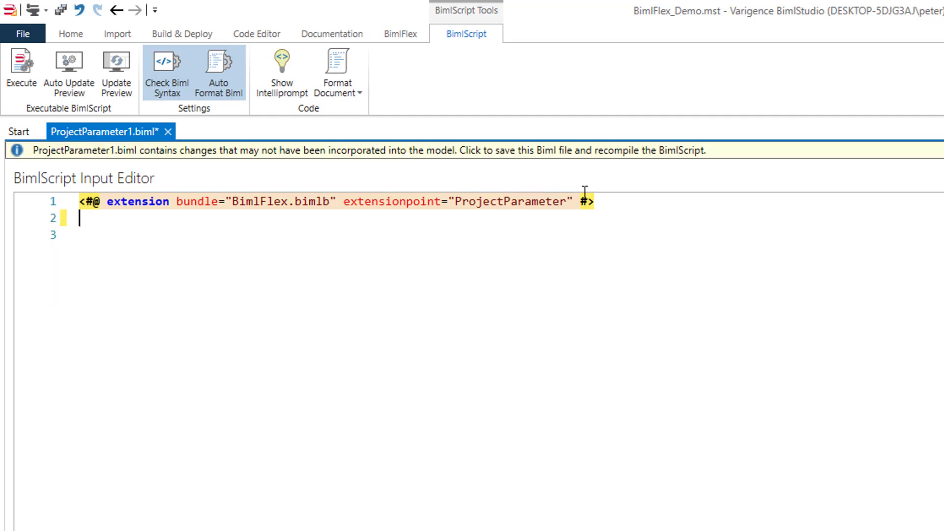
# - Add target="EXT_AWLT_FF_SRC_Project" to the extension directive in ProjectParameter1.biml
pyautogui.click(575, 202)
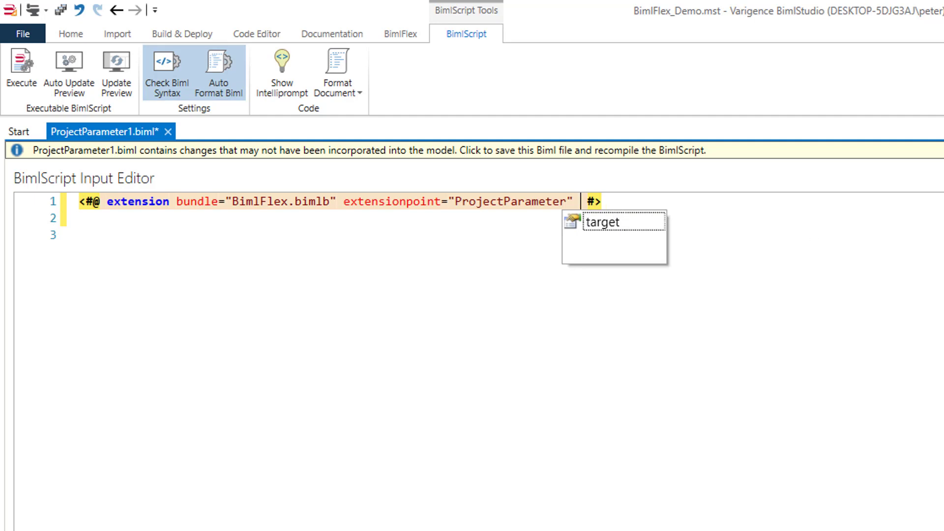
pyautogui.hotkey('alt', 'Tab')
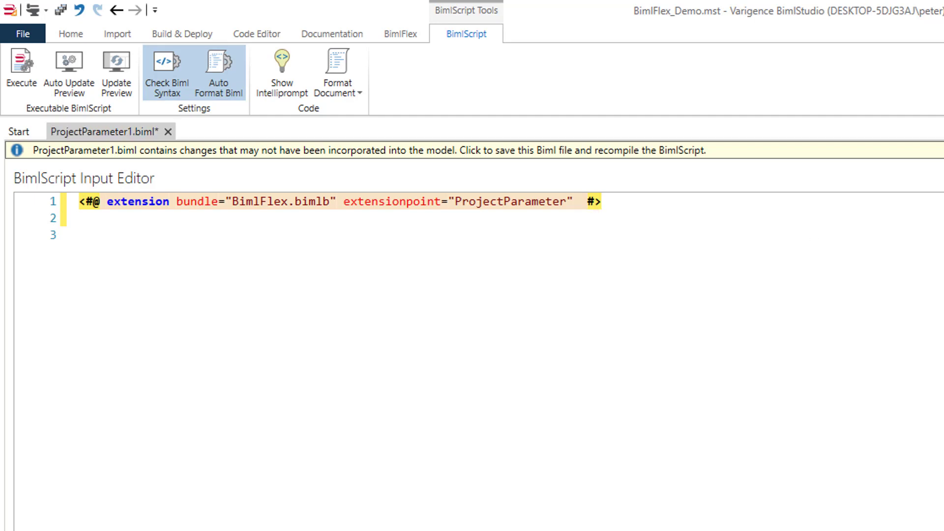
pyautogui.click(581, 200)
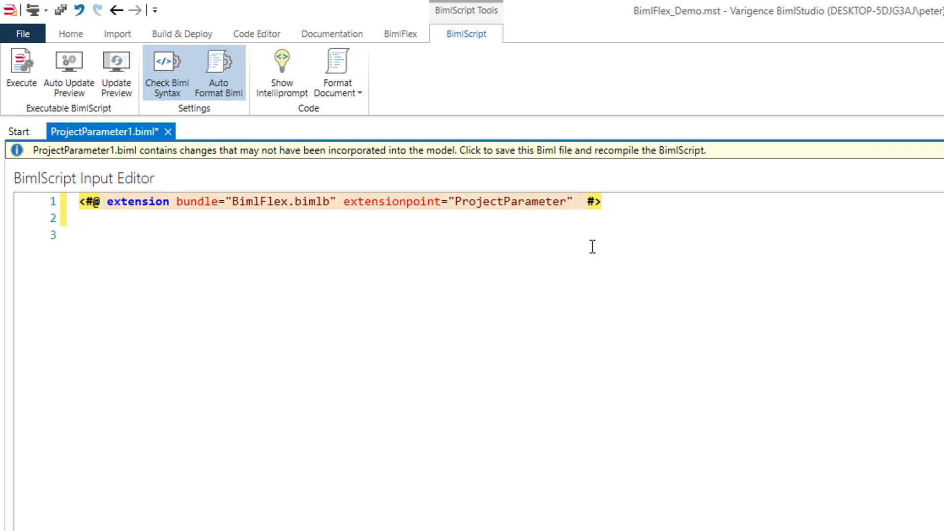
pyautogui.hotkey('ctrl', 's')
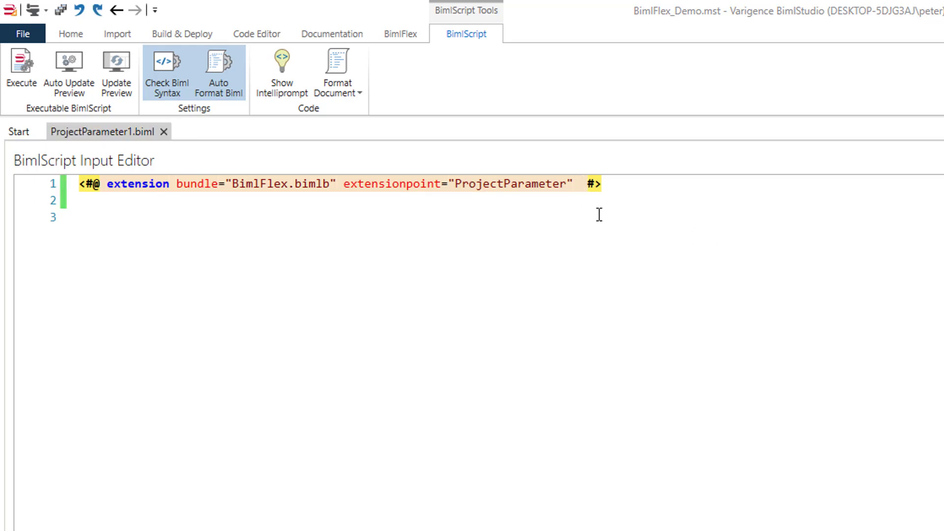
pyautogui.moveTo(575, 185); pyautogui.dragTo(581, 185)
pyautogui.click(582, 185)
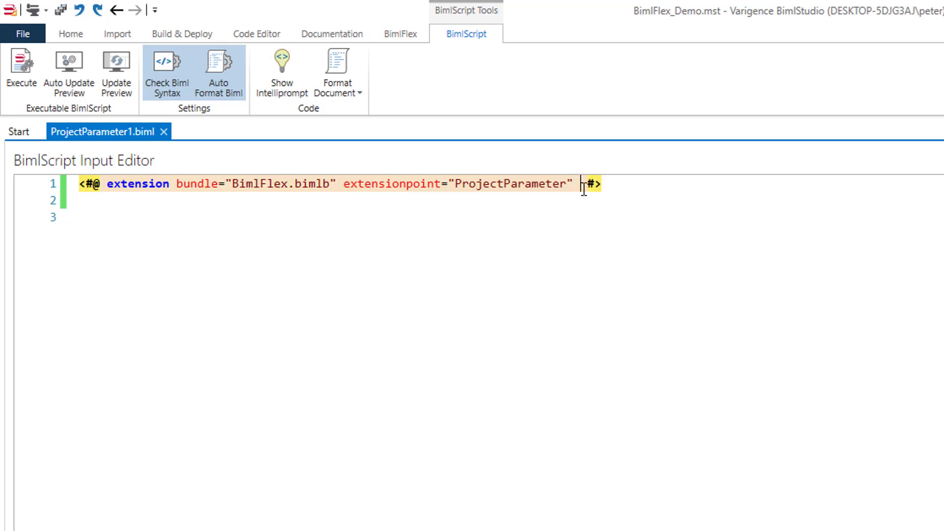
pyautogui.write('target="EXT_AWLT_FF_SRC_Project"')
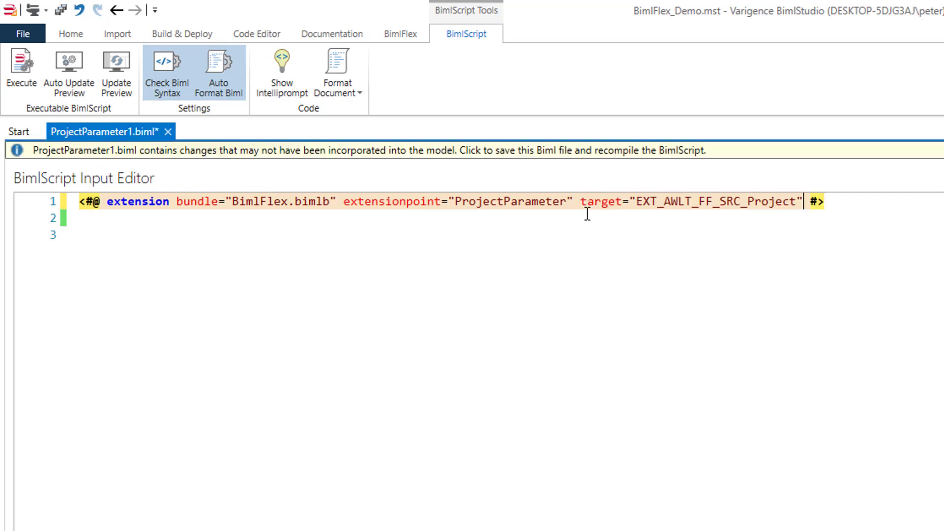
# - Add a required String Parameter element named MyImportPath with the value C:\BimlFlex\Import below the directive, and save ProjectParameter1.biml
pyautogui.press('Return')
pyautogui.write('<Parameter Name="MyImportPath" DataType="String" IsRequired="true">C:\\BimlFlex\\Import</Parameter>')
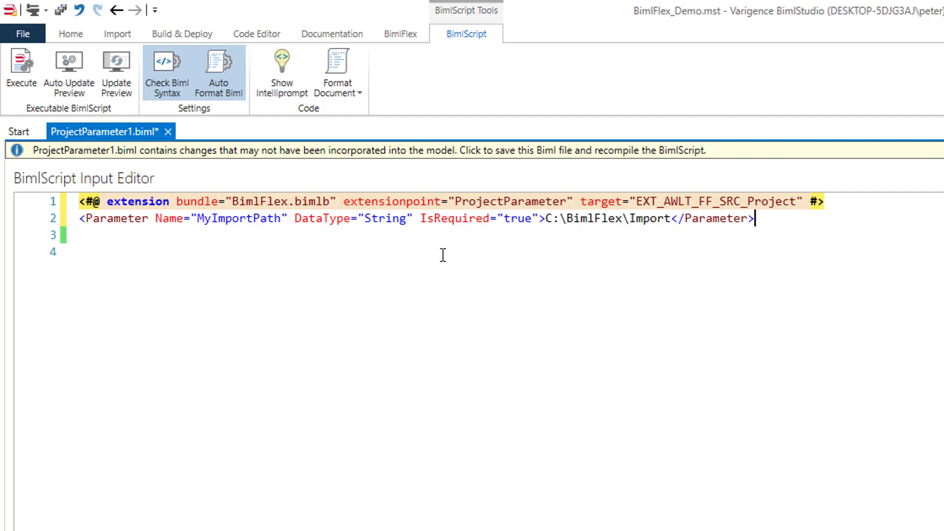
pyautogui.click(406, 156)
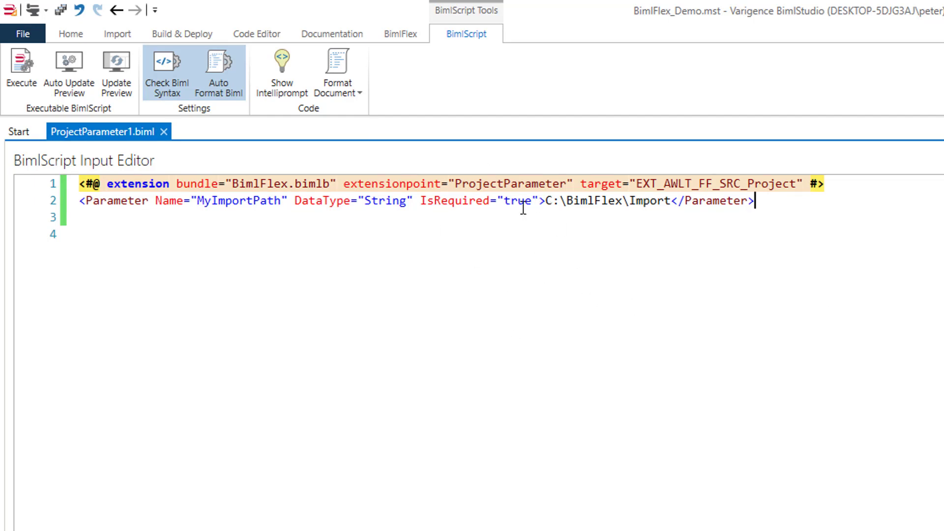
# - Add a Source File Loop Expression object extension point to the project
pyautogui.moveTo(245, 204)
pyautogui.click(396, 34)
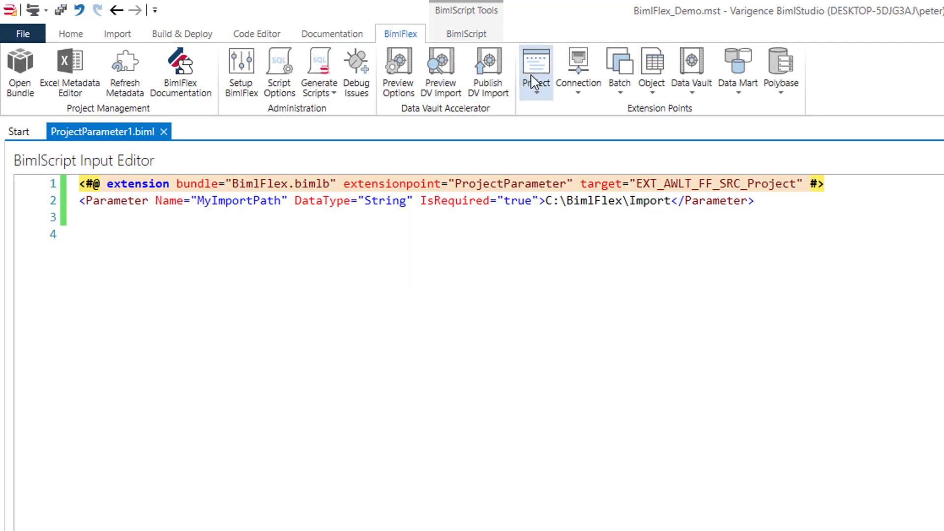
pyautogui.click(648, 93)
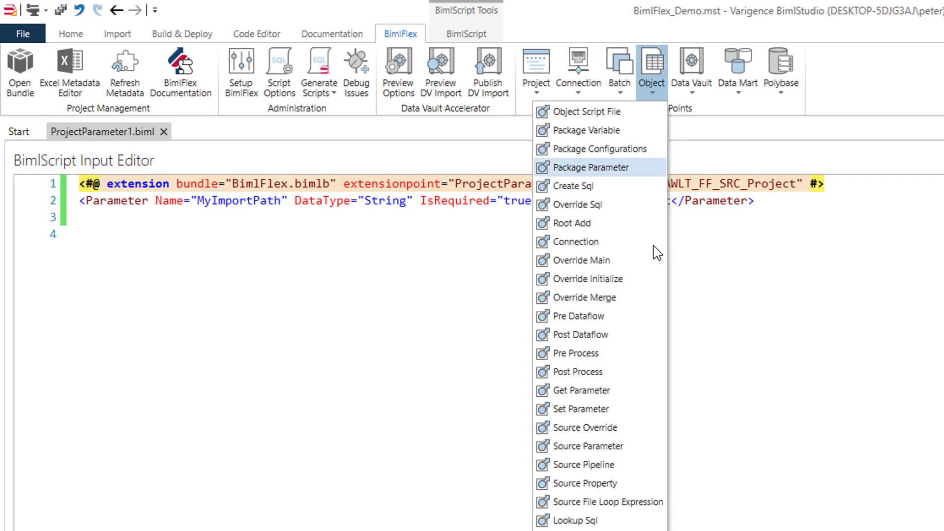
pyautogui.click(643, 504)
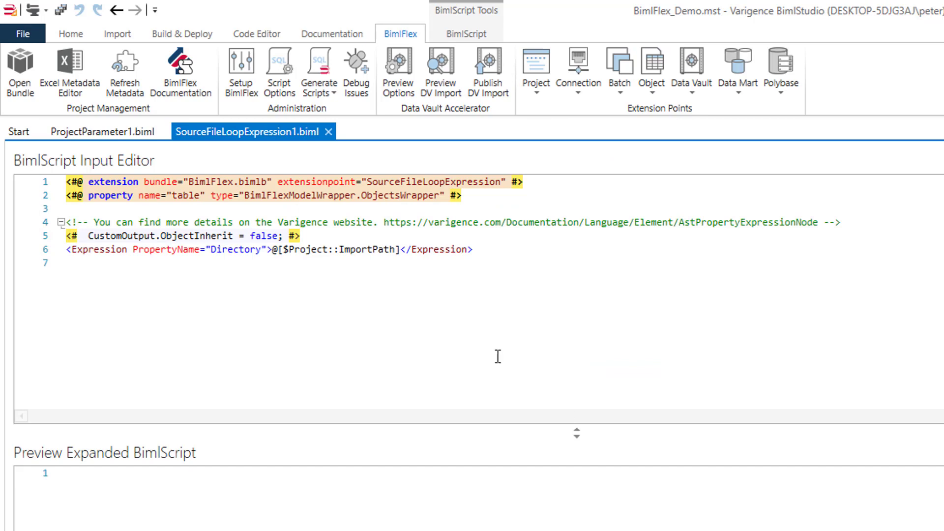
# - Delete the sample Directory expression, the blank line and the documentation comment from SourceFileLoopExpression1.biml
pyautogui.moveTo(491, 246); pyautogui.dragTo(210, 251)
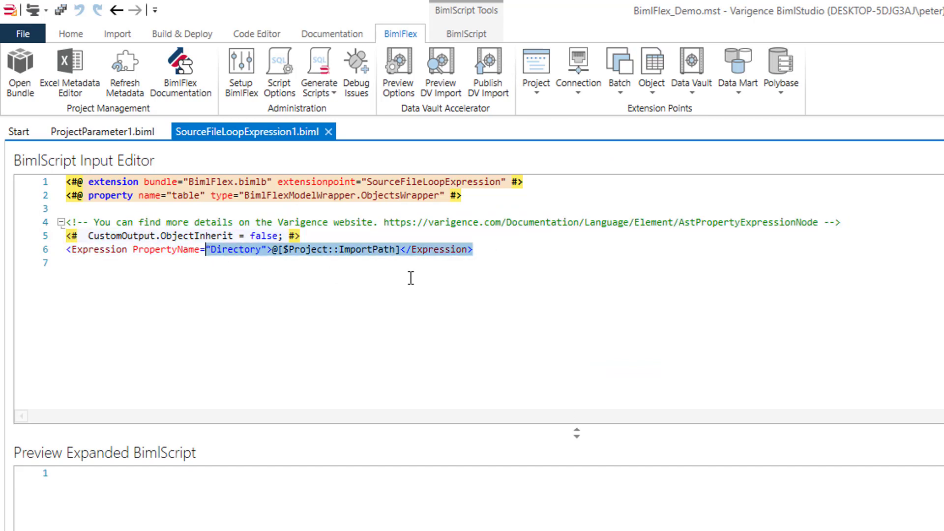
pyautogui.click(489, 254)
pyautogui.hotkey('shift', 'Home')
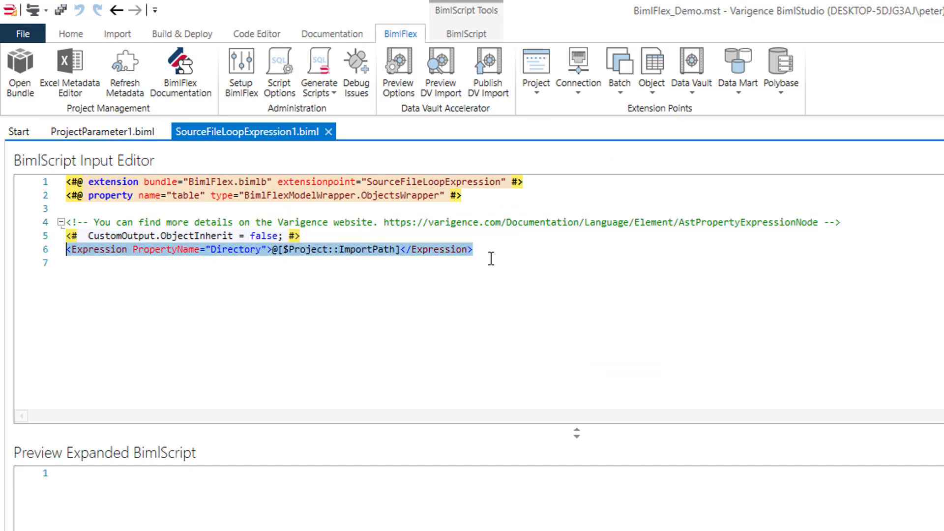
pyautogui.press('BackSpace')
pyautogui.press('Up')
pyautogui.press('Up')
pyautogui.press('Up')
pyautogui.hotkey('shift', 'Down')
pyautogui.hotkey('shift', 'Down')
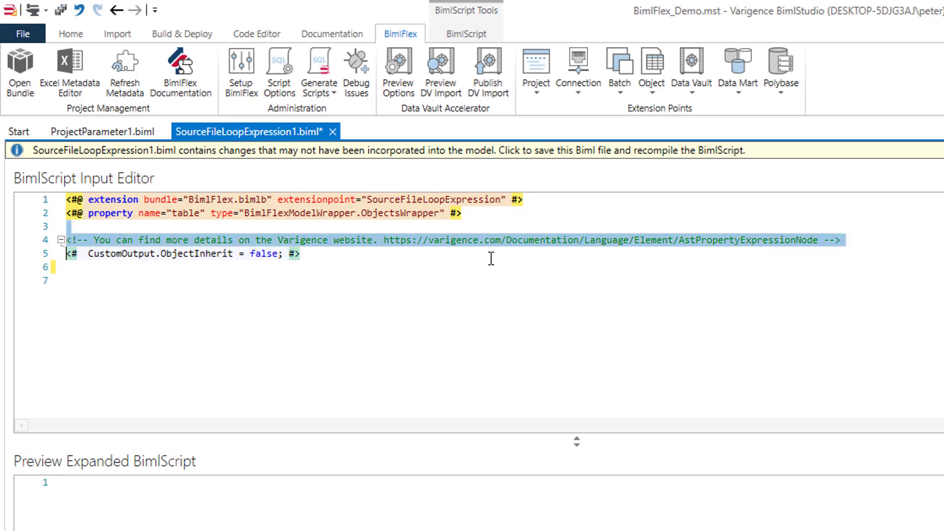
pyautogui.press('Delete')
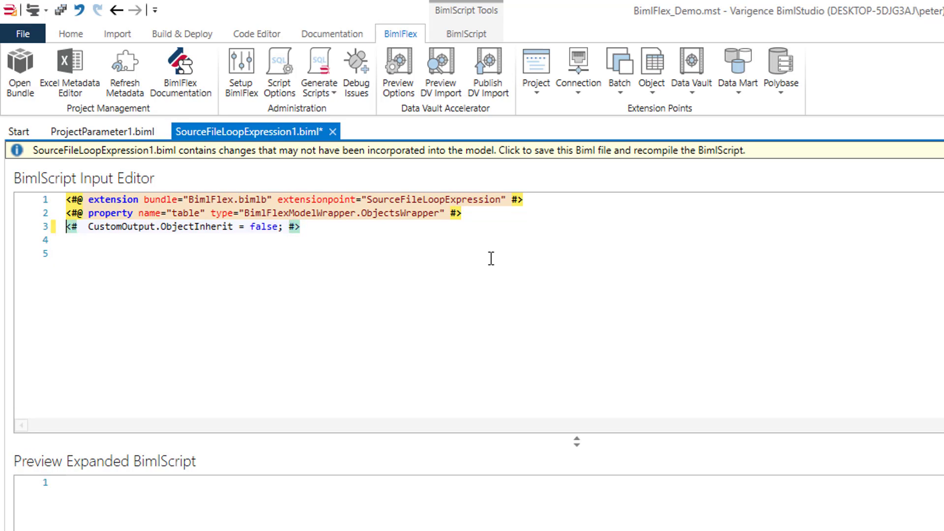
# - Add target="EXT_AWLT_FF" to the SourceFileLoopExpression extension directive
pyautogui.click(510, 199)
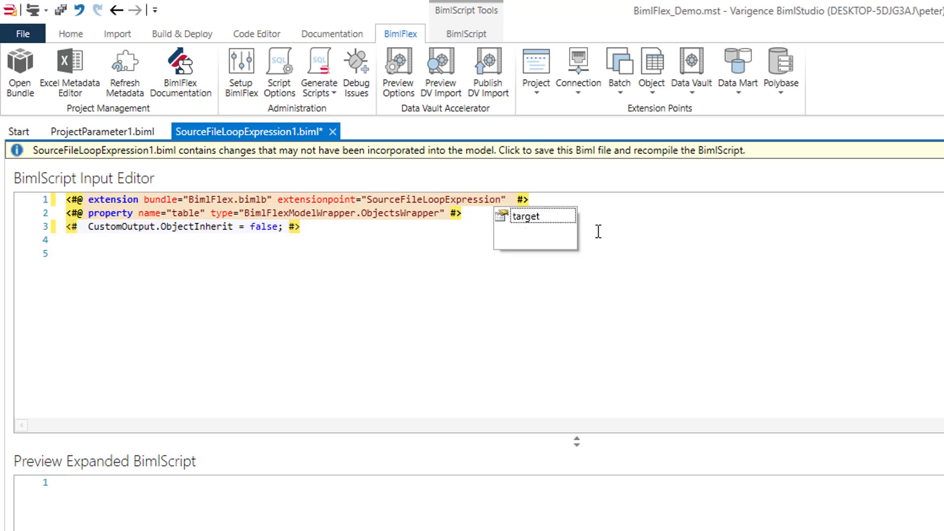
pyautogui.press('Escape')
pyautogui.write('target="EXT_AWLT_FF"')
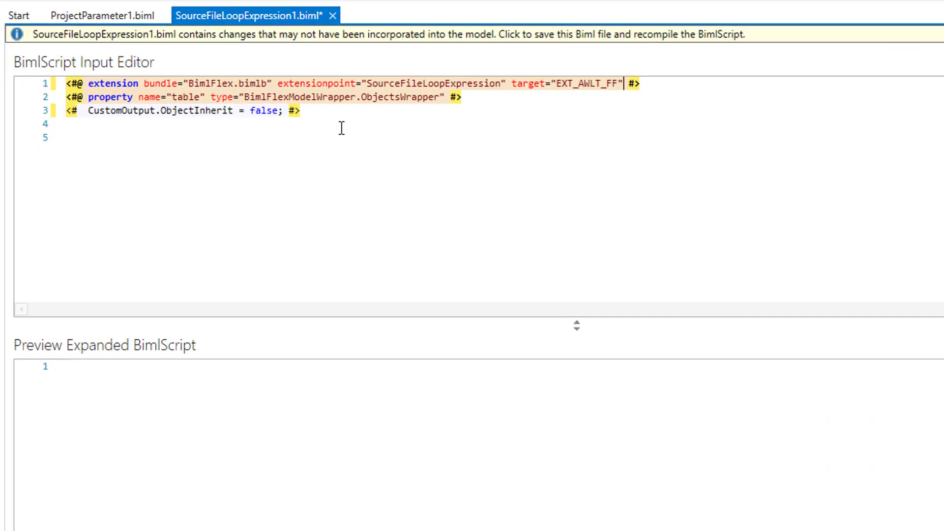
# - Set CustomOutput.ObjectInherit to true, add a Directory Expression element using @[$Project::MyImportPath], and save SourceFileLoopExpression1.biml
pyautogui.moveTo(302, 111); pyautogui.dragTo(66, 109)
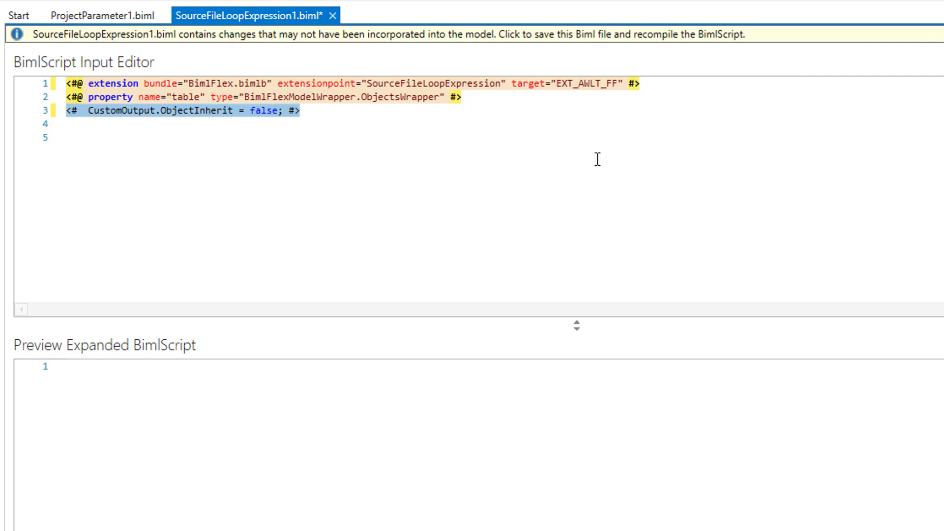
pyautogui.write('<#  CustomOutput.ObjectInherit = true; #> <Expression PropertyName="Directory">@[$Project::MyImportPath]</Expression>')
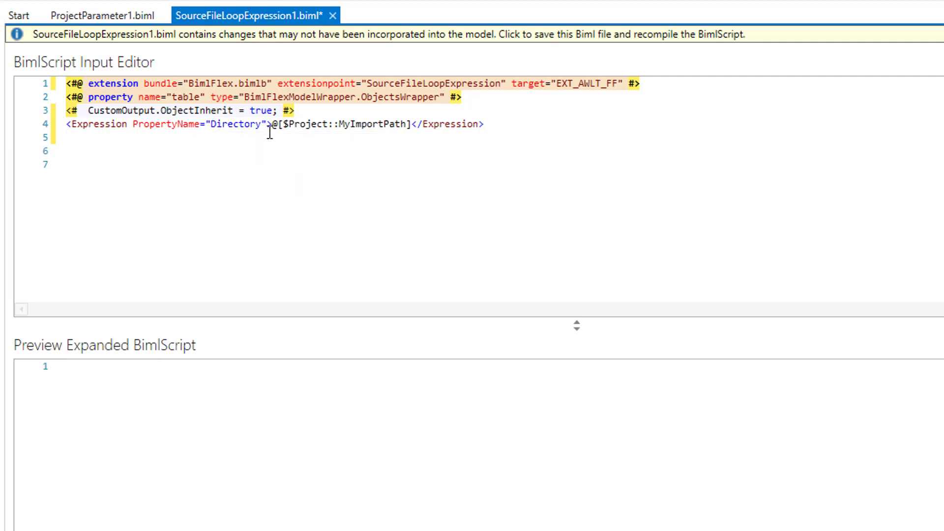
pyautogui.click(396, 35)
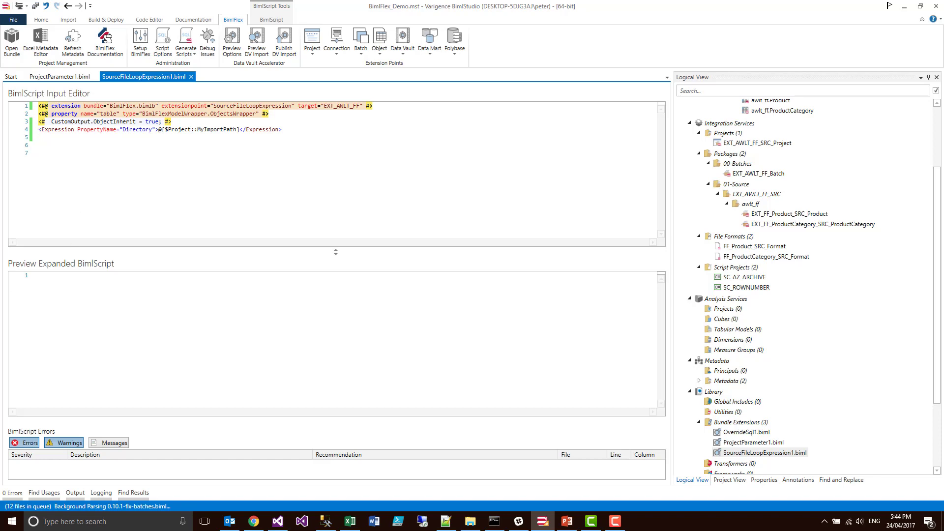
# - Switch to Visual Studio, reload all externally modified files, and locate the MyImportPath parameter in Project.params
pyautogui.click(284, 525)
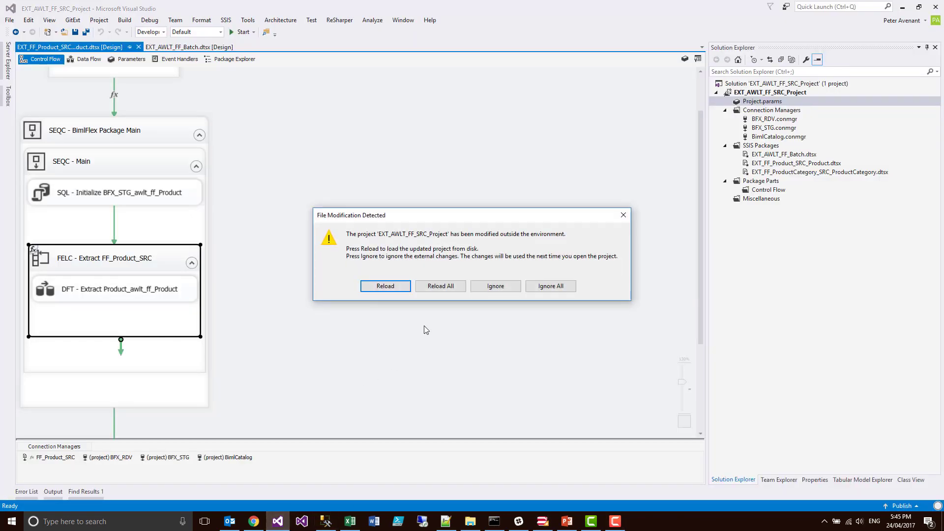
pyautogui.click(442, 285)
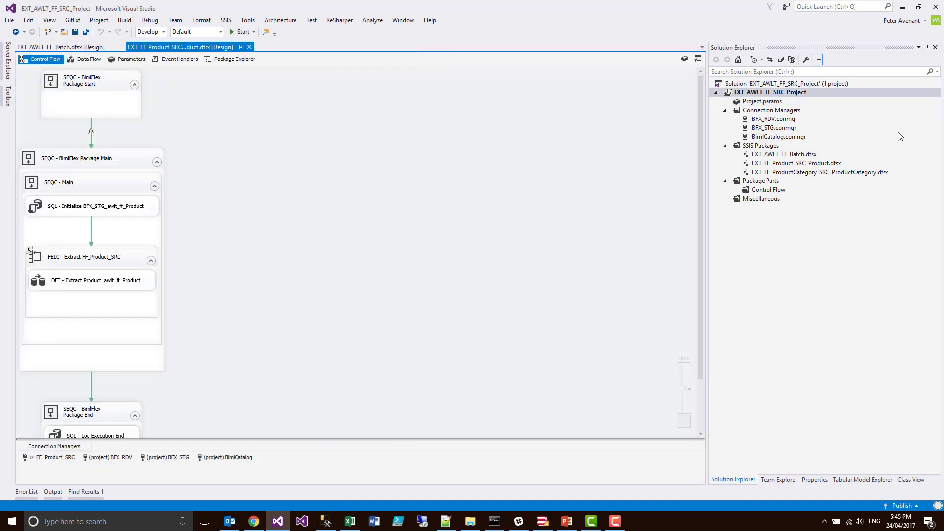
pyautogui.doubleClick(767, 101)
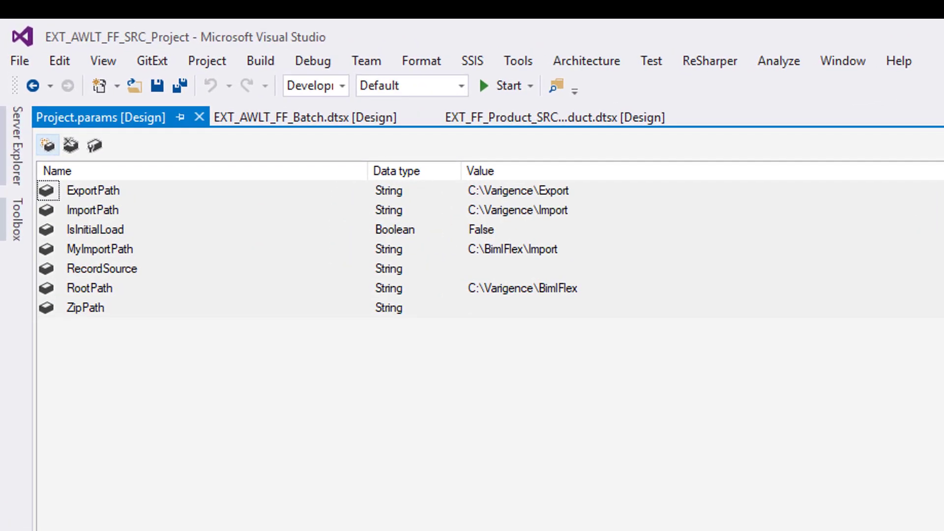
pyautogui.click(97, 249)
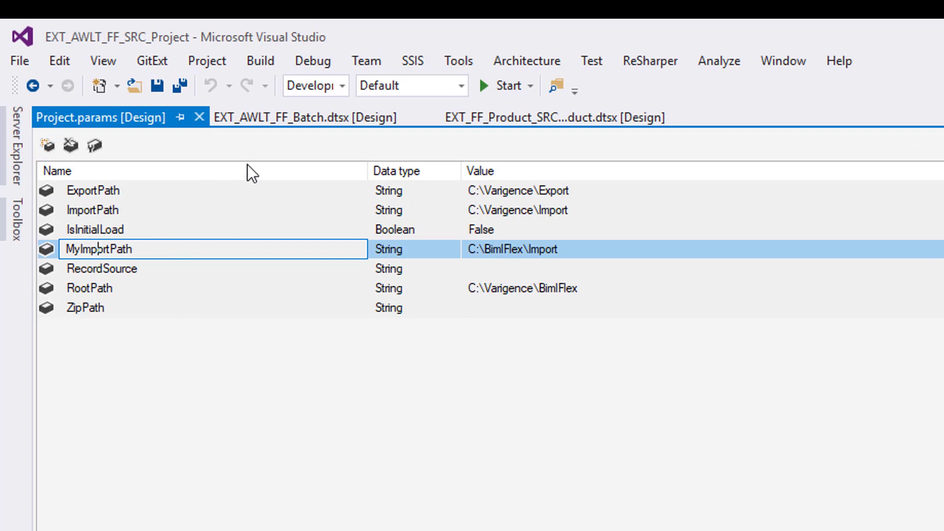
# - Inspect the collection folder and Directory expression of the FELC - Extract FF_Product_SRC Foreach Loop in the product package
pyautogui.click(489, 117)
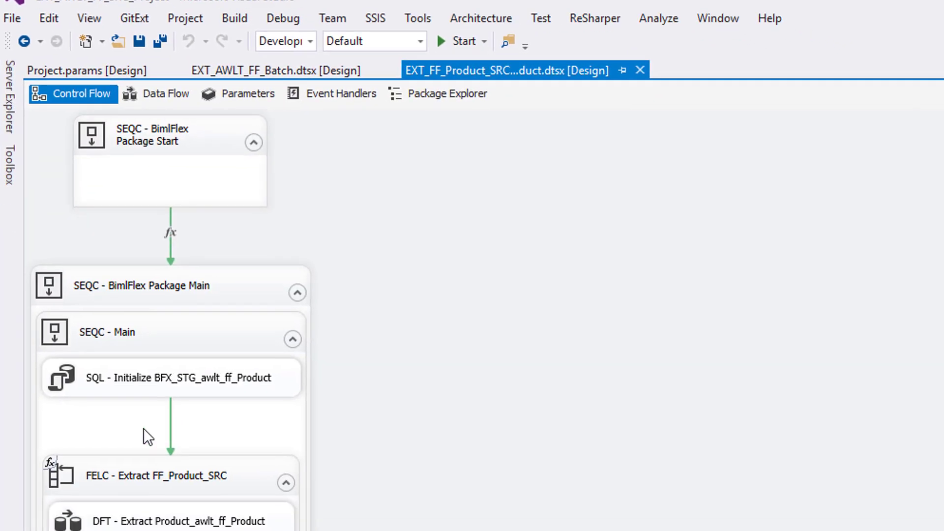
pyautogui.doubleClick(88, 489)
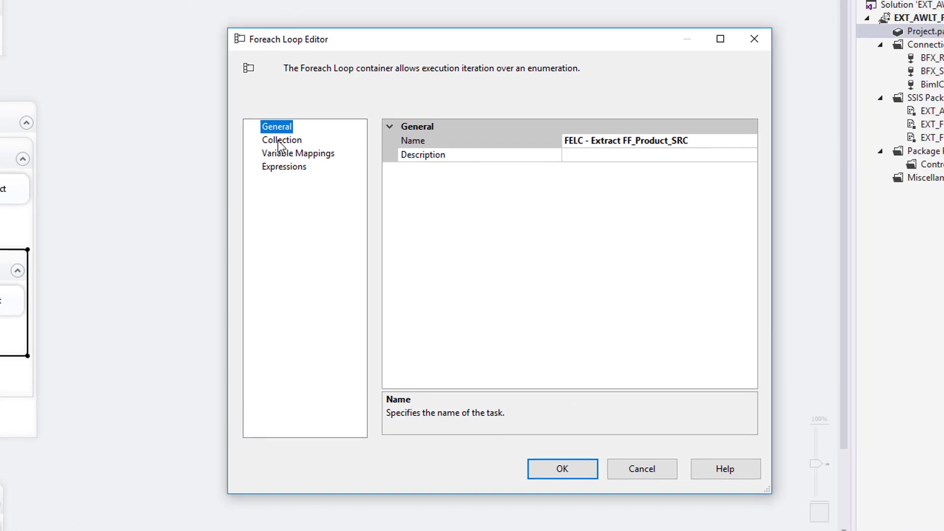
pyautogui.click(468, 133)
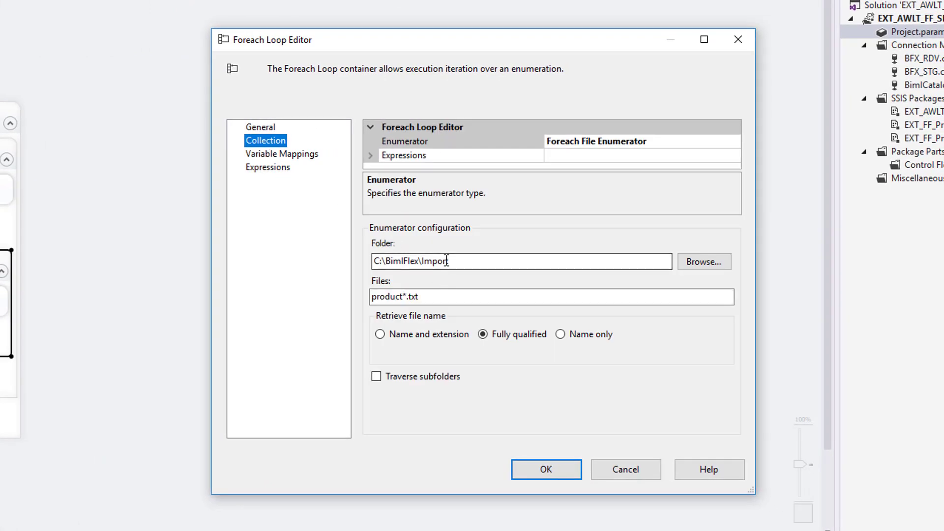
pyautogui.moveTo(455, 262); pyautogui.dragTo(331, 252)
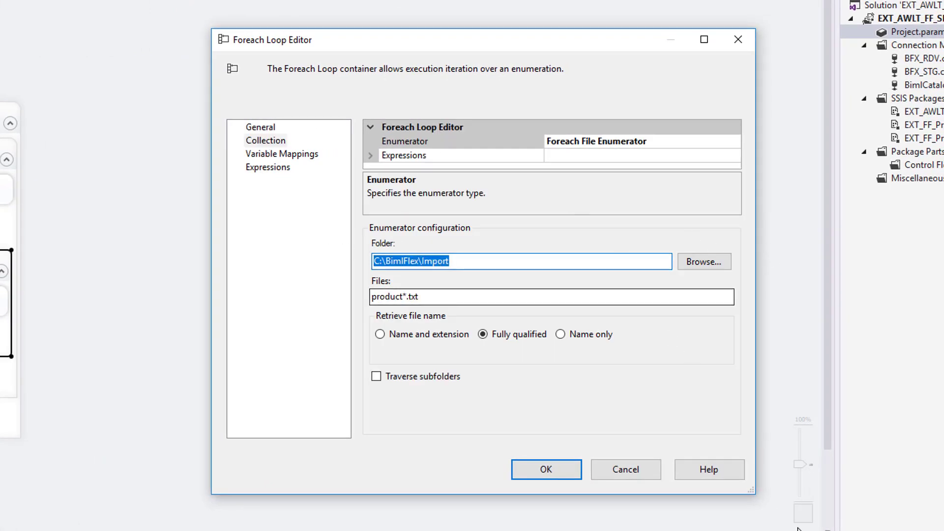
pyautogui.moveTo(751, 491); pyautogui.dragTo(800, 530)
pyautogui.moveTo(541, 170); pyautogui.dragTo(529, 261)
pyautogui.click(369, 156)
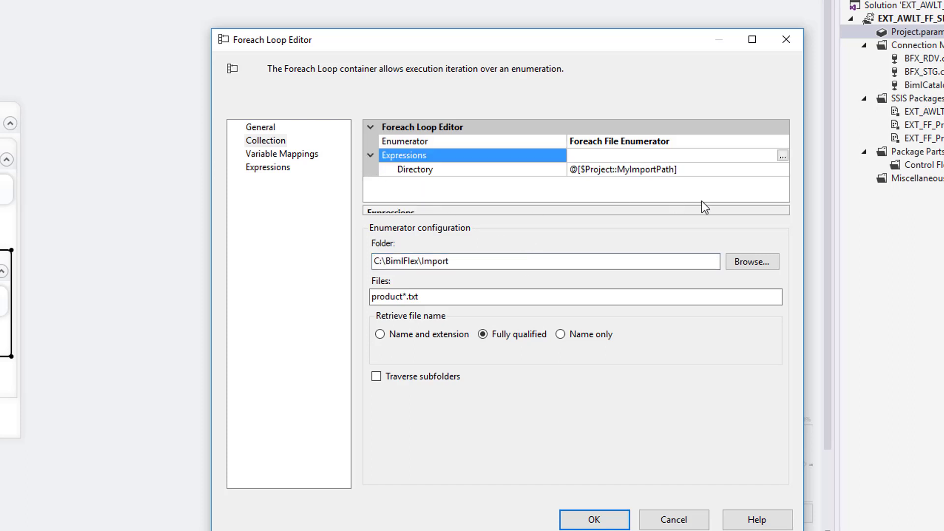